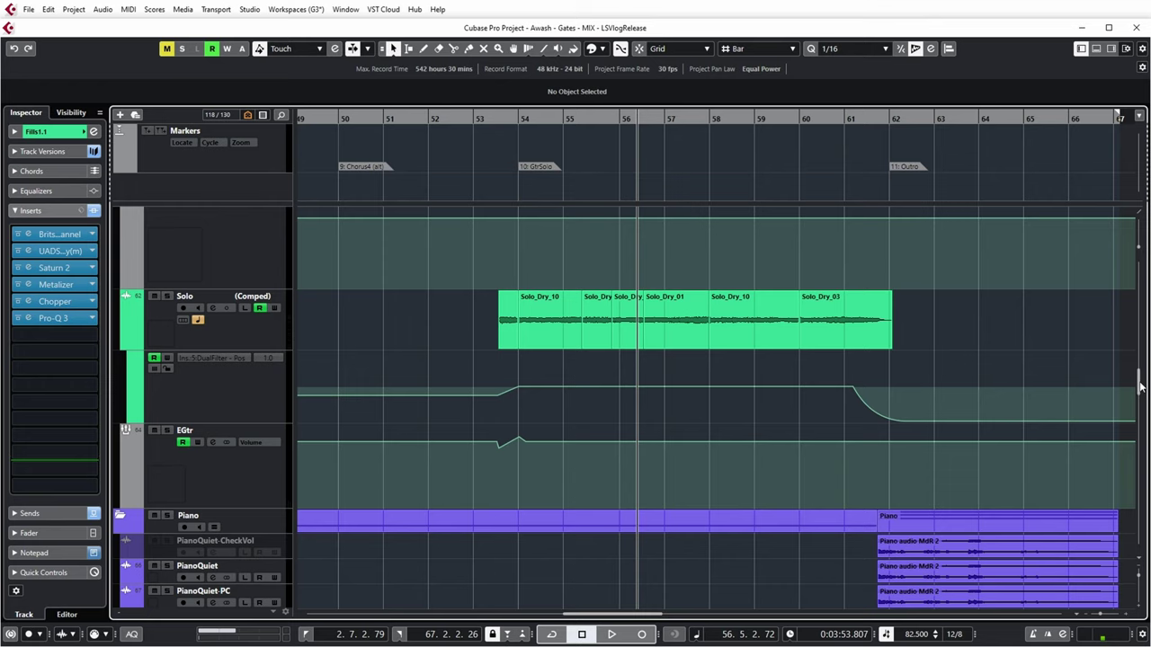
Step: Go to the vocal tracks at the start of the song and listen to the first verse
{"action": "scroll", "coordinate": [1140, 386], "scroll_direction": "up", "scroll_amount": 10}
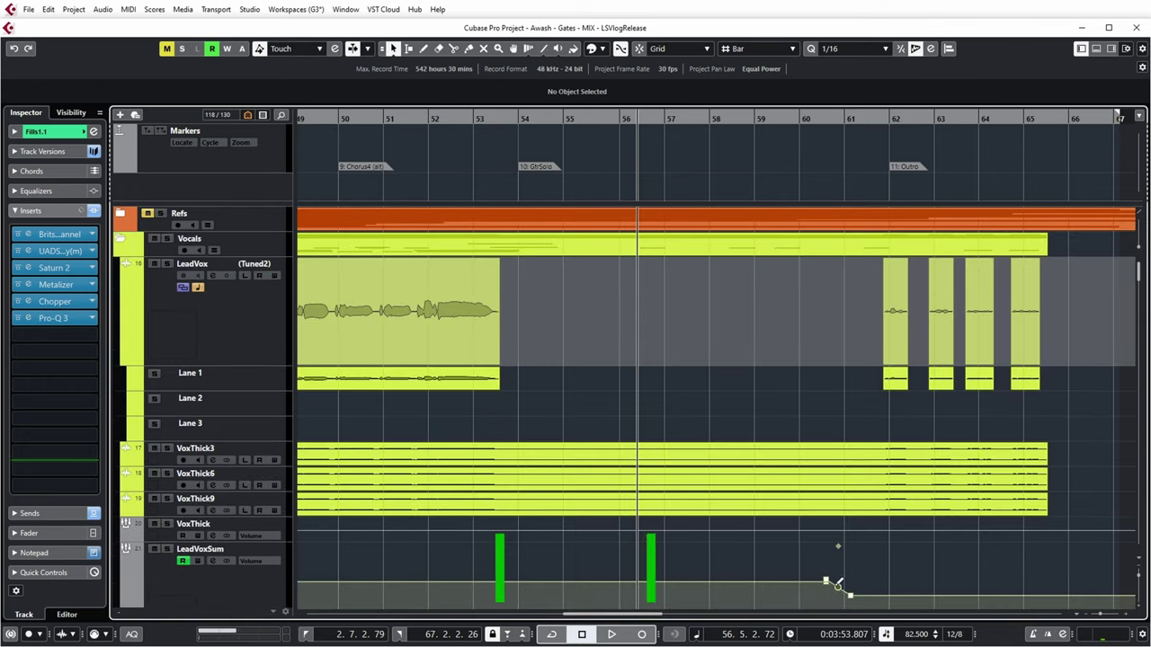
{"action": "left_click_drag", "start_coordinate": [620, 614], "coordinate": [373, 638]}
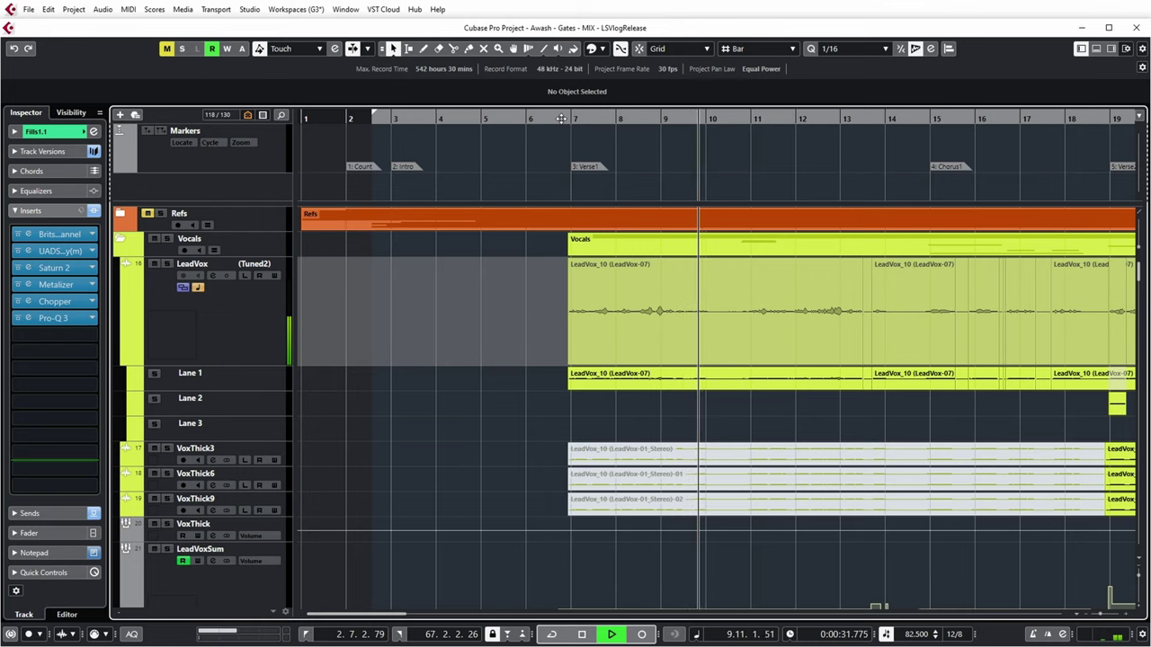
{"action": "key", "text": "space"}
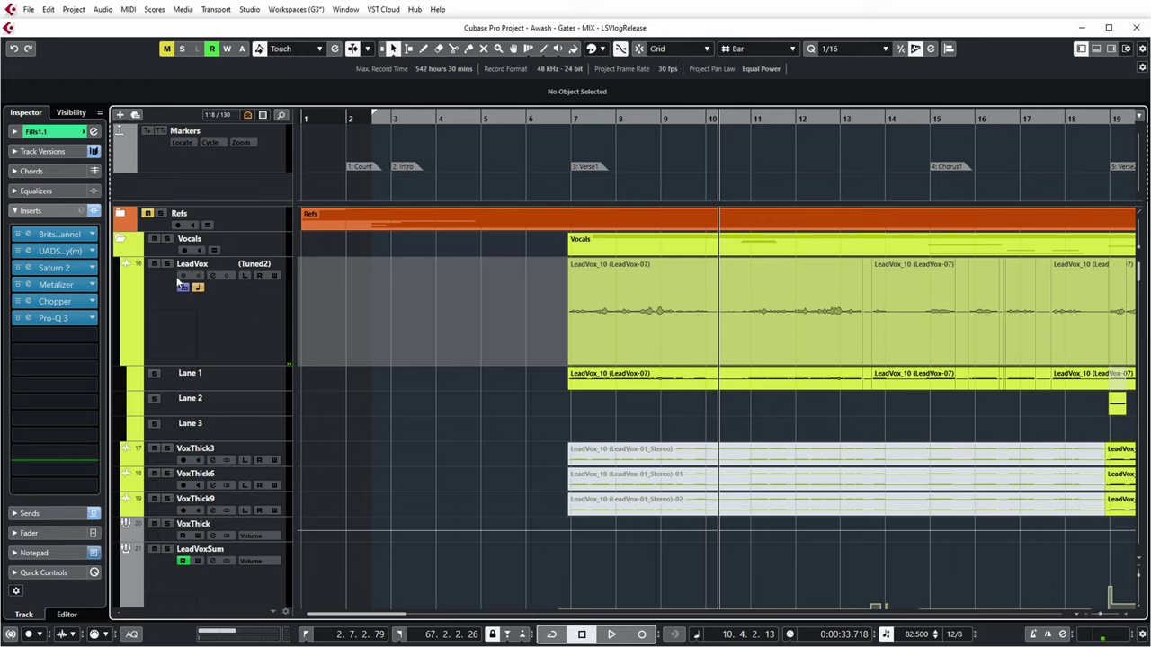
Step: Check the LeadVox track's sends and display the effect sends of the LeadVoxSum group
{"action": "left_click", "coordinate": [263, 315]}
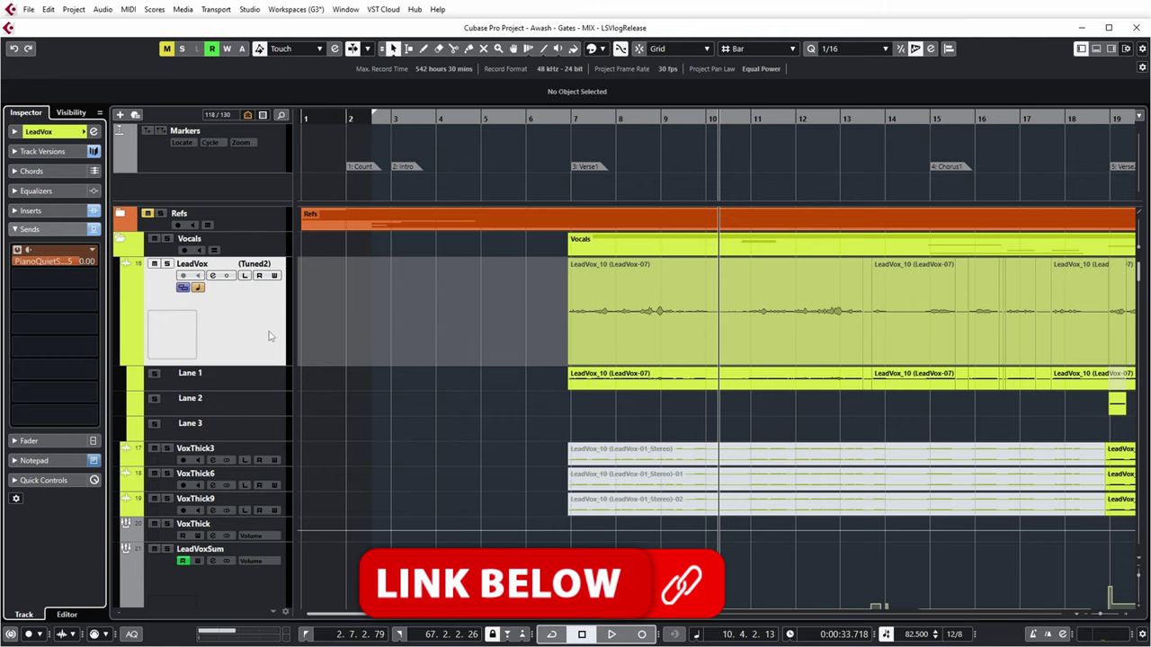
{"action": "scroll", "coordinate": [267, 337], "scroll_direction": "down", "scroll_amount": 3}
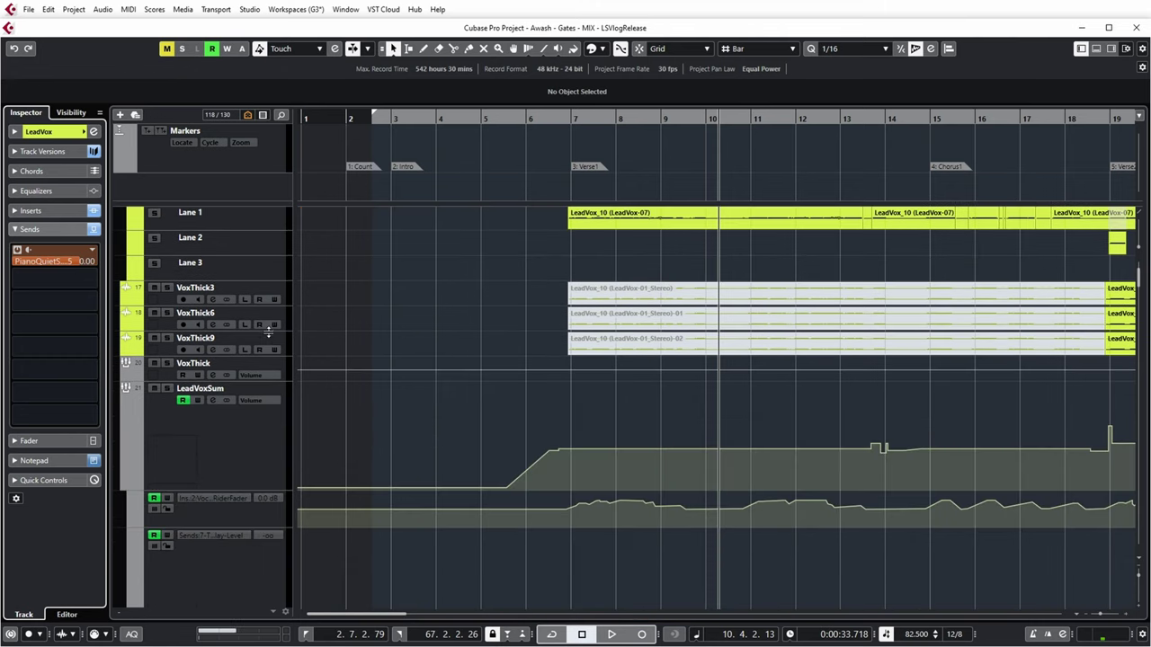
{"action": "left_click", "coordinate": [254, 463]}
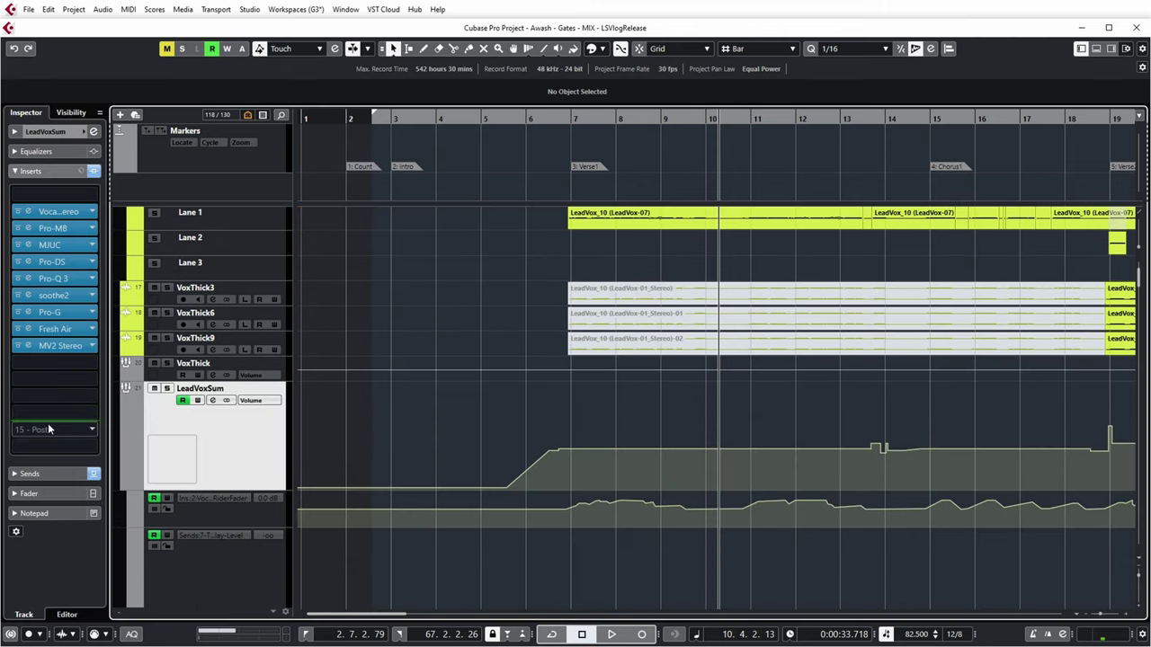
{"action": "left_click", "coordinate": [30, 473]}
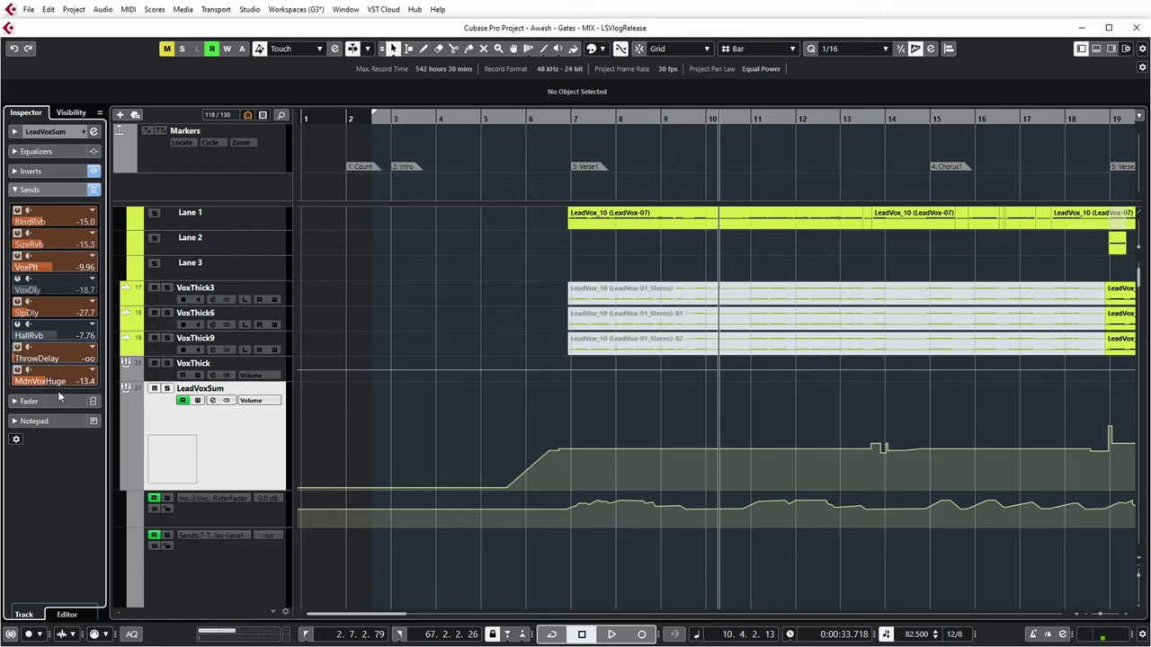
Step: Select the MdnVoxHuge channel among the FX channels and view its Timeless 3, LX480 Essentials and Pro-C 2 inserts
{"action": "scroll", "coordinate": [233, 587], "scroll_direction": "down", "scroll_amount": 15}
{"action": "left_click", "coordinate": [119, 568]}
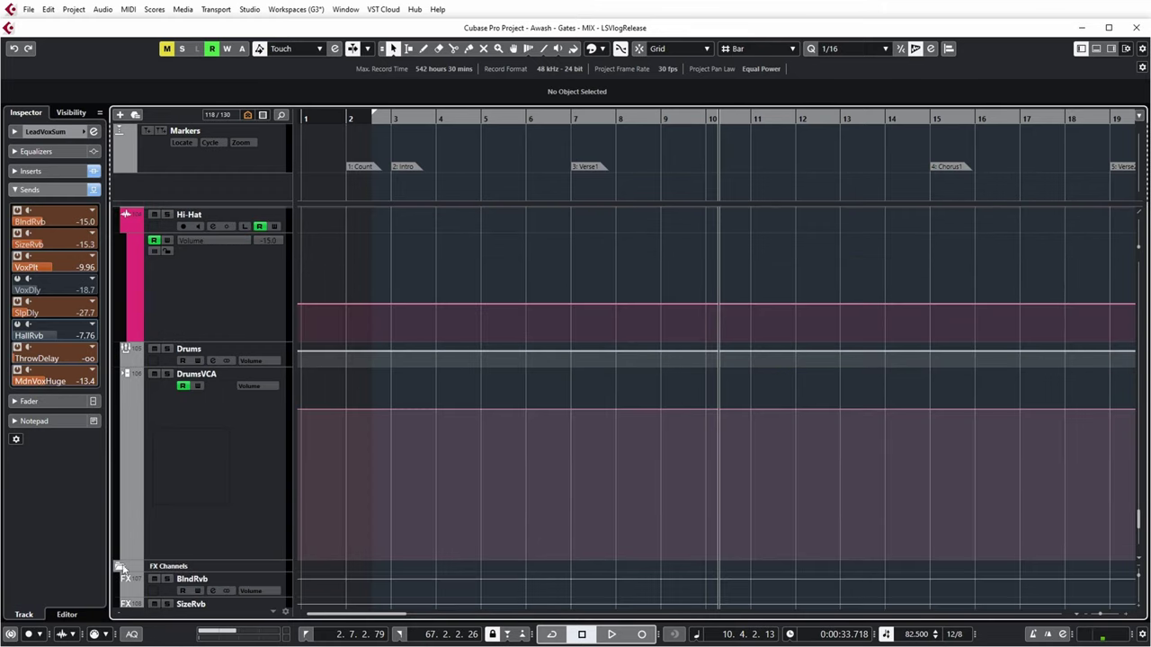
{"action": "left_click", "coordinate": [197, 586]}
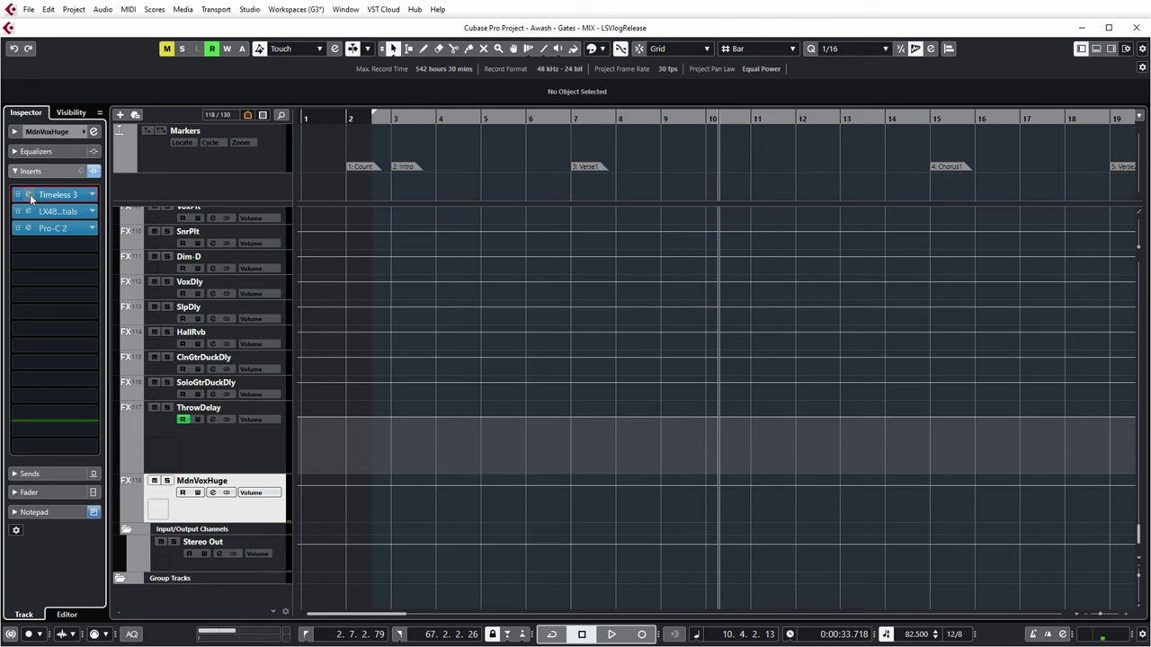
{"action": "left_click", "coordinate": [31, 199]}
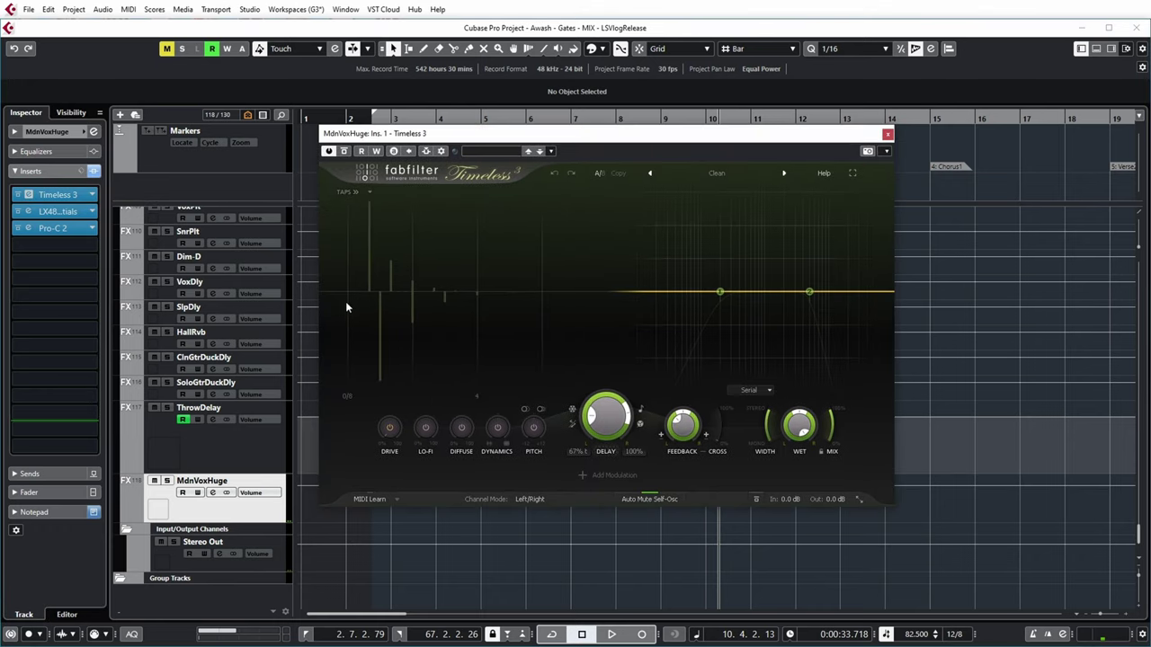
{"action": "left_click", "coordinate": [29, 211]}
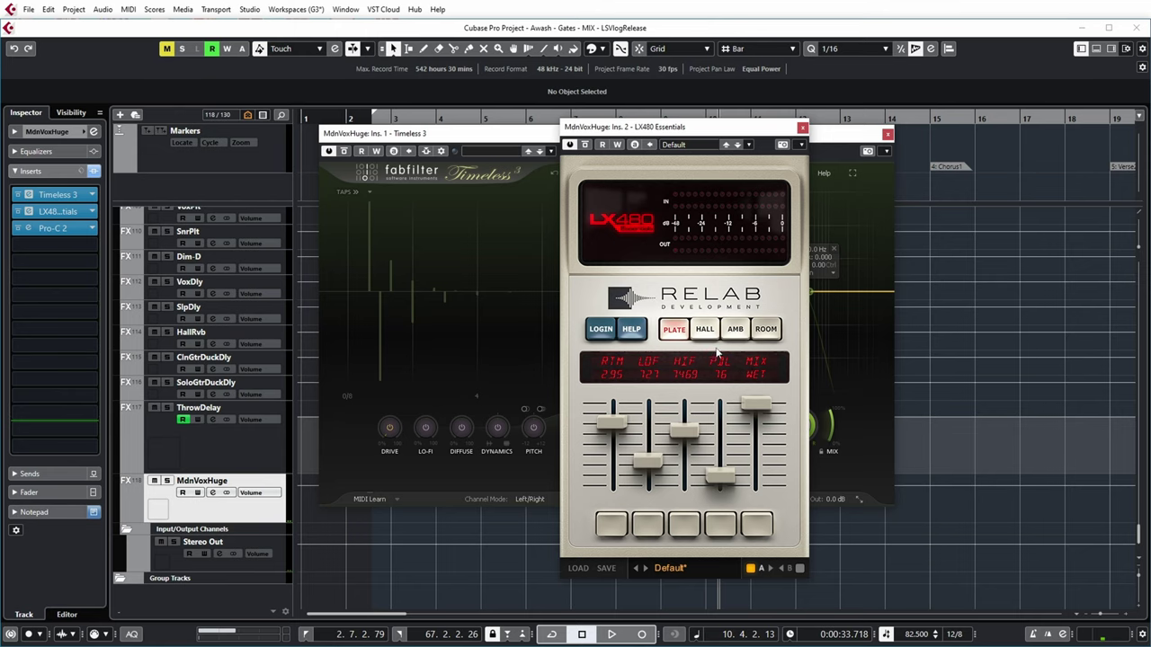
{"action": "left_click_drag", "start_coordinate": [575, 332], "coordinate": [679, 163]}
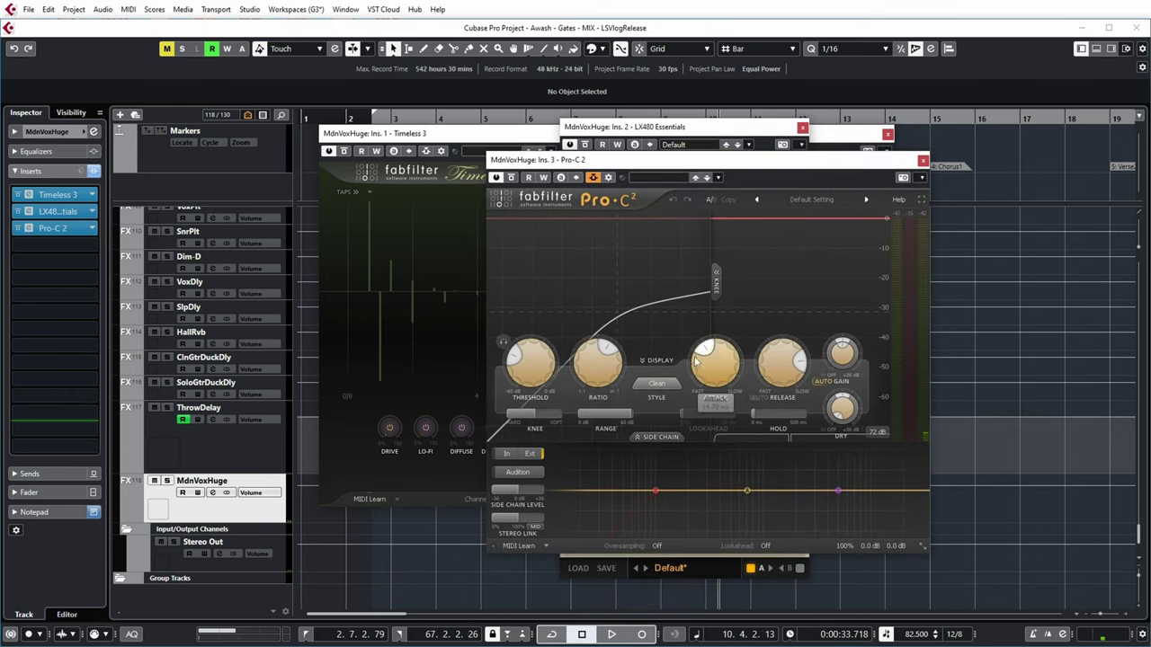
{"action": "left_click", "coordinate": [609, 178]}
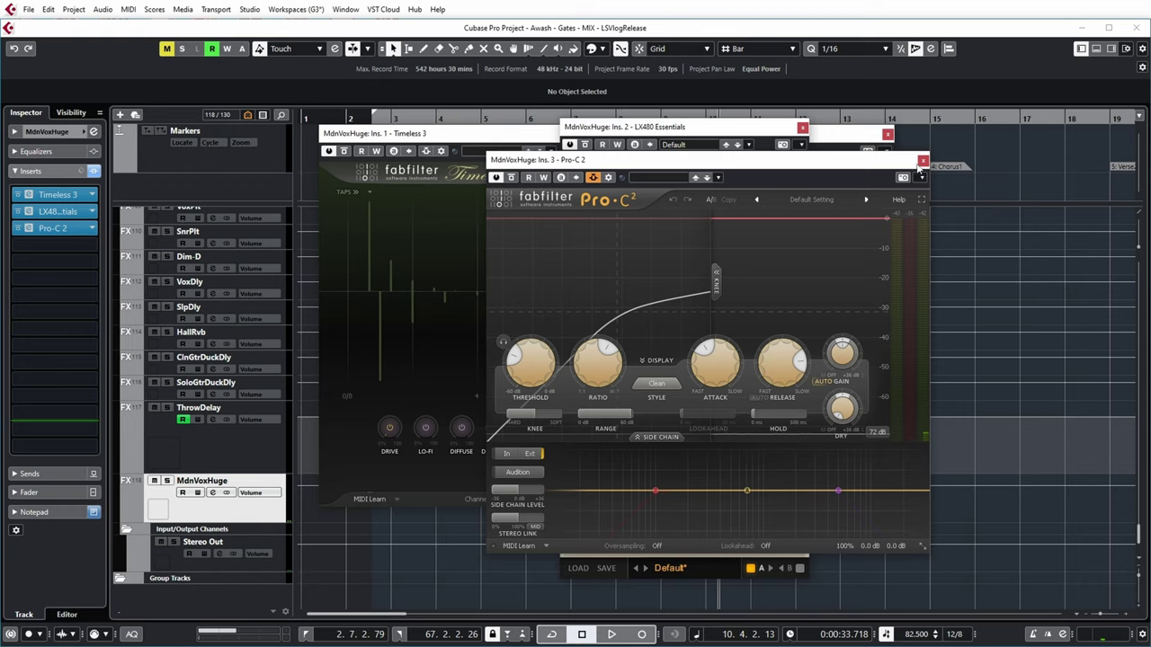
Step: Close the Pro-C 2, LX480 Essentials and Timeless 3 plug-in windows
{"action": "left_click", "coordinate": [920, 167]}
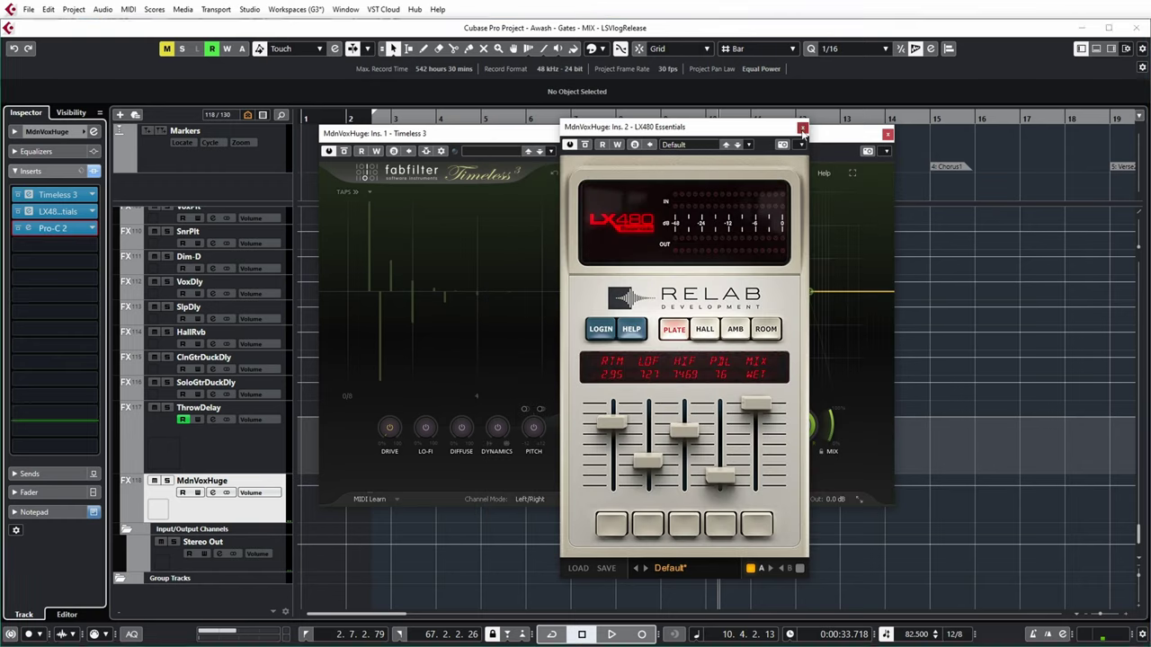
{"action": "left_click", "coordinate": [803, 131]}
{"action": "left_click", "coordinate": [887, 135]}
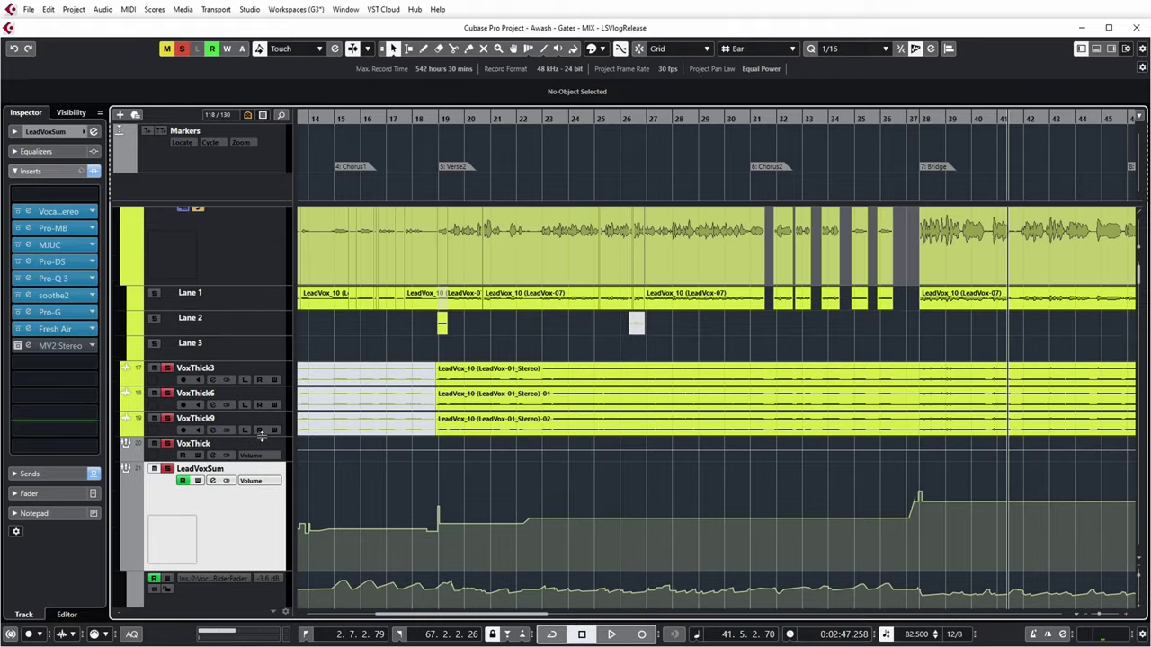
Step: Display the insert chain of the LeadVox track and check its WA76-EQ insert
{"action": "scroll", "coordinate": [262, 435], "scroll_direction": "down", "scroll_amount": 2}
{"action": "scroll", "coordinate": [262, 435], "scroll_direction": "up", "scroll_amount": 4}
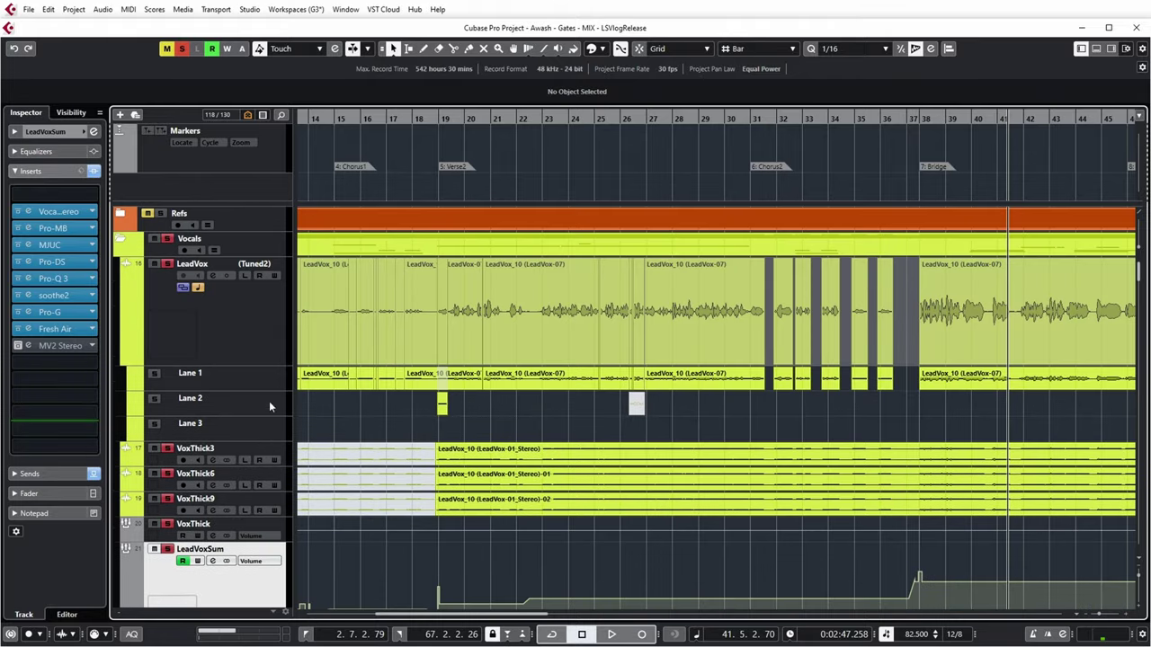
{"action": "left_click", "coordinate": [272, 315]}
{"action": "left_click", "coordinate": [16, 212]}
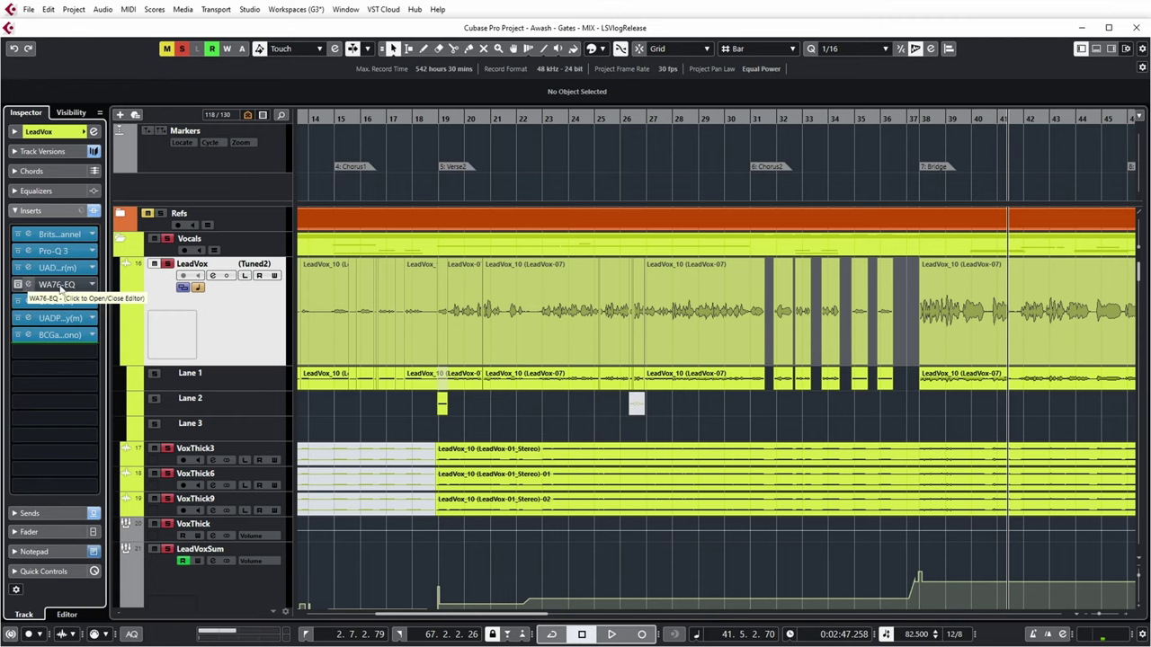
{"action": "left_click", "coordinate": [60, 285]}
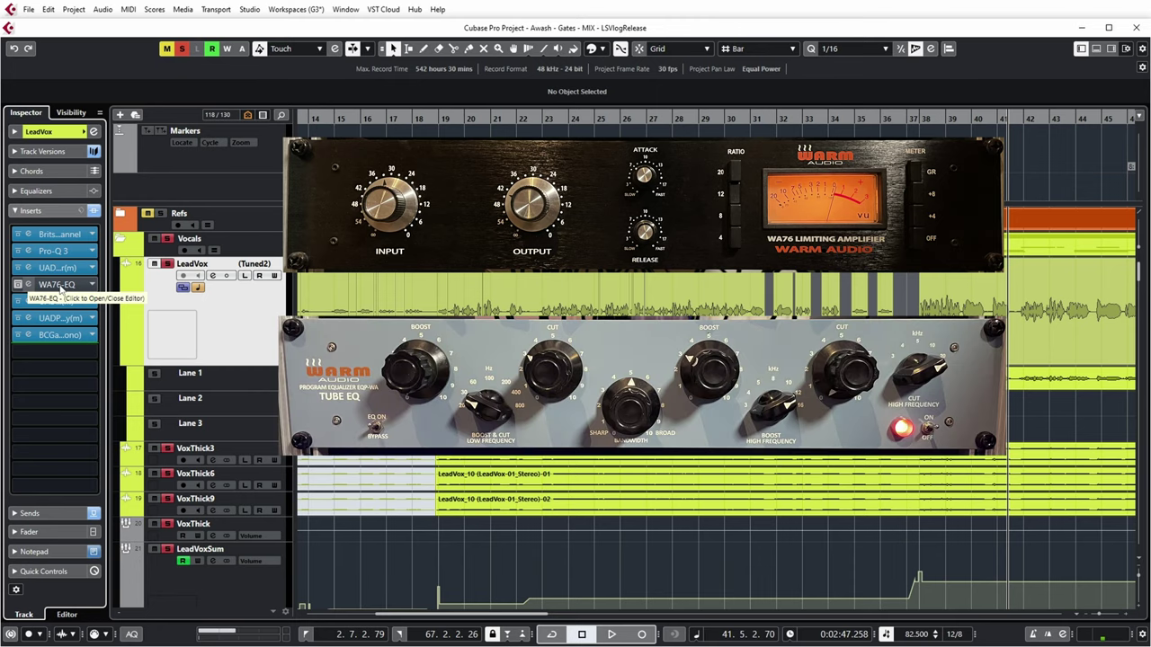
{"action": "left_click", "coordinate": [60, 286]}
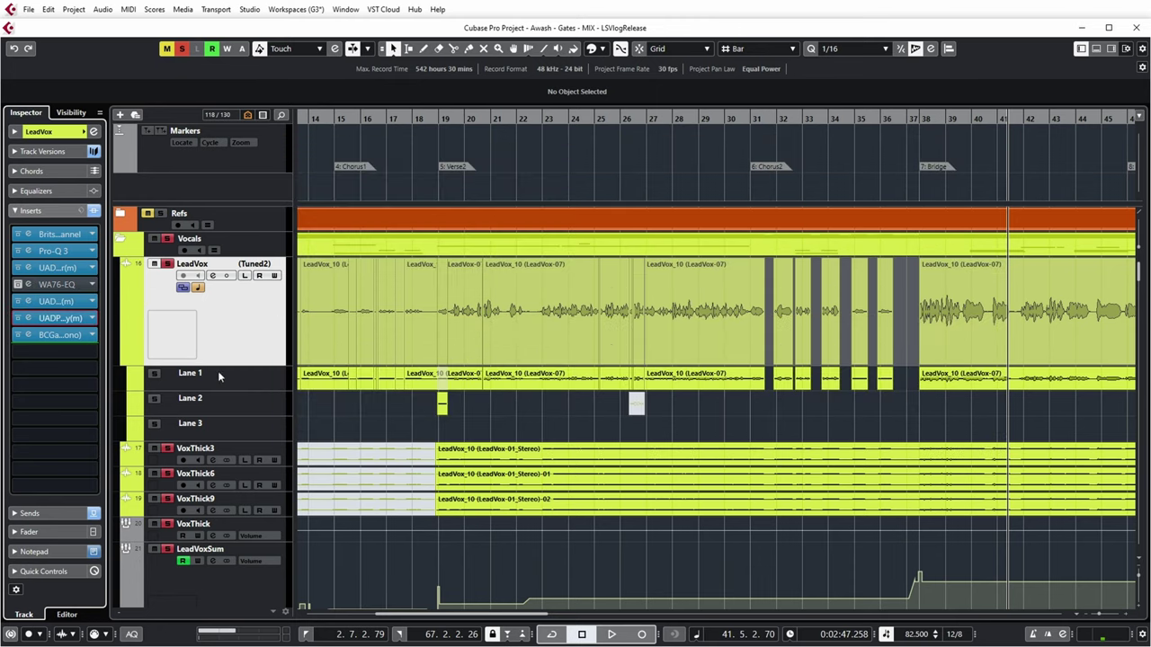
Step: View the UAD insert directly after WA76-EQ on LeadVox and close its editor
{"action": "left_click", "coordinate": [33, 302]}
{"action": "left_click", "coordinate": [987, 245]}
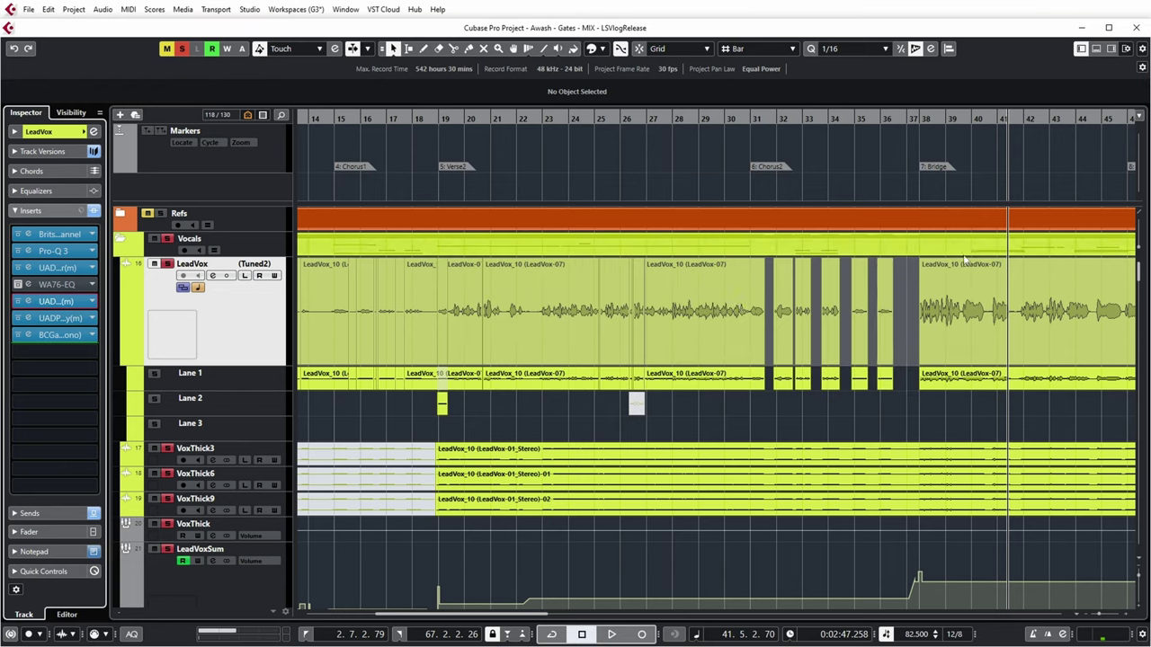
{"action": "left_click", "coordinate": [698, 243]}
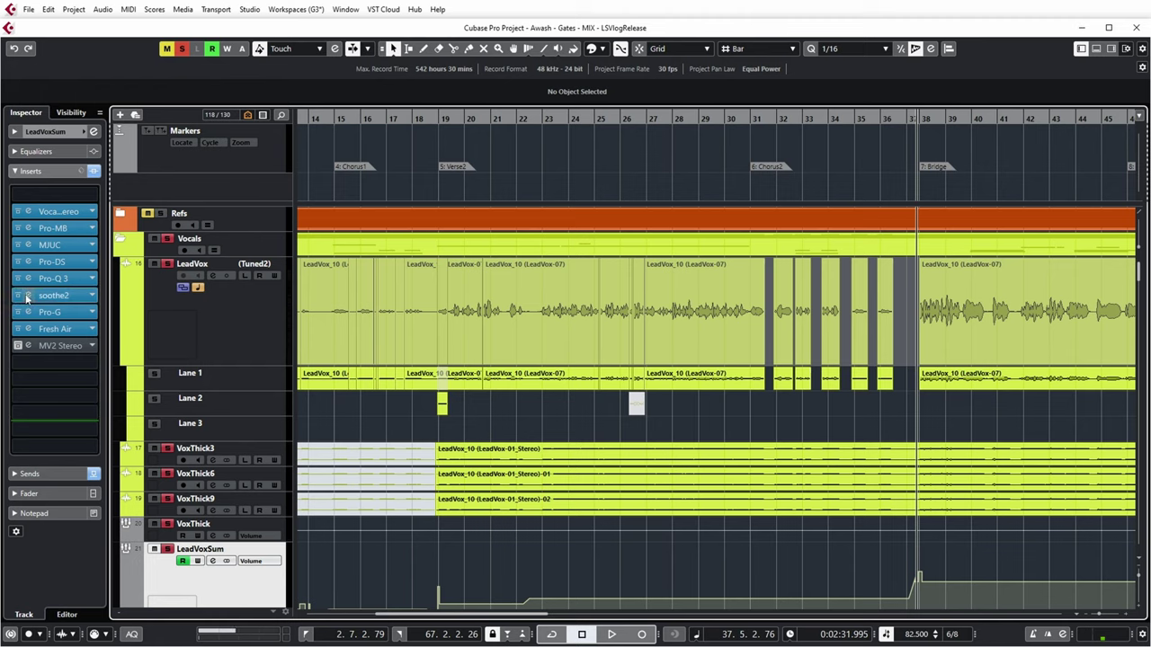
Step: Open soothe2 on LeadVoxSum and compare the bridge vocal with the effect bypassed and active during playback
{"action": "left_click", "coordinate": [27, 296]}
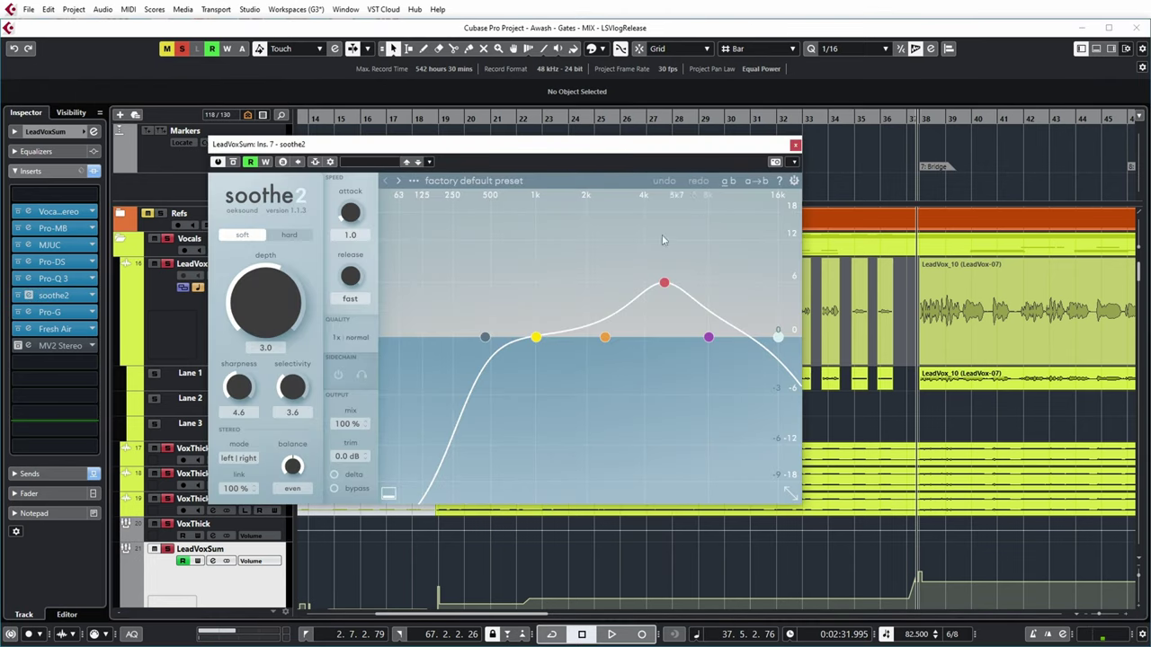
{"action": "key", "text": "space"}
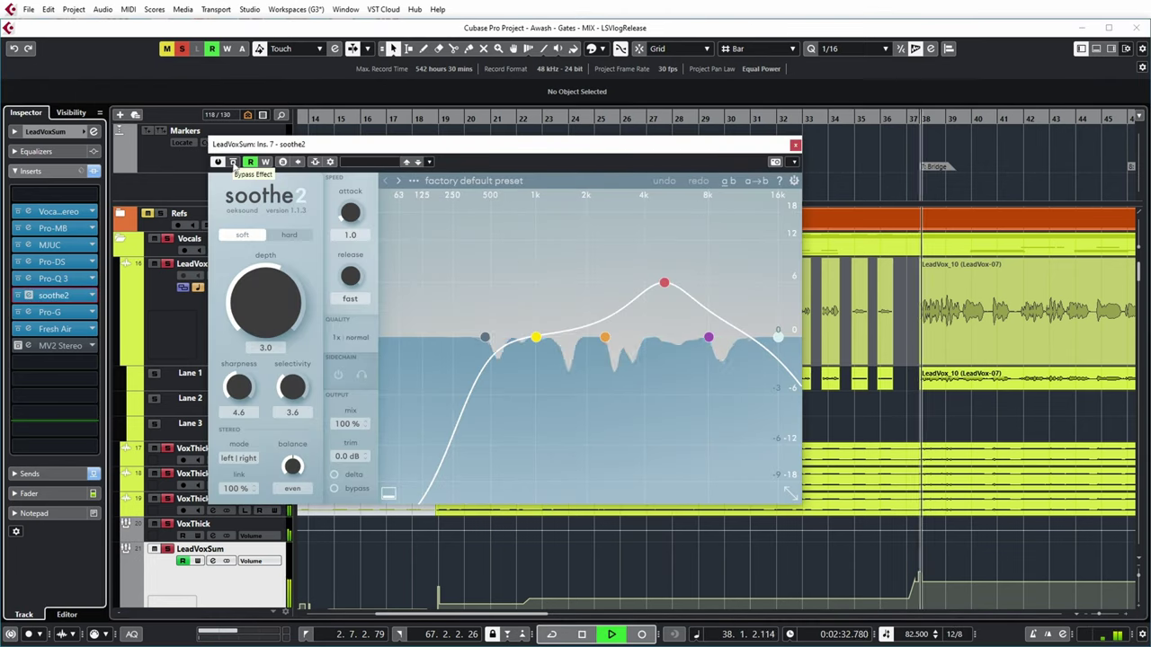
{"action": "left_click", "coordinate": [233, 163]}
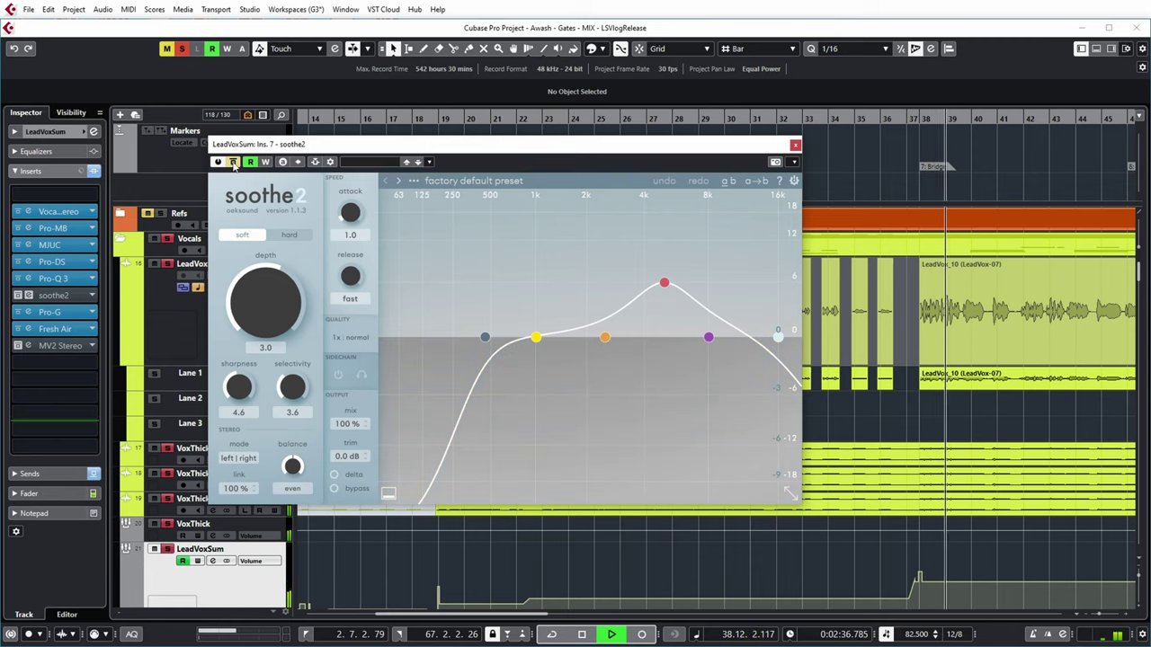
{"action": "left_click", "coordinate": [233, 163]}
{"action": "key", "text": "space"}
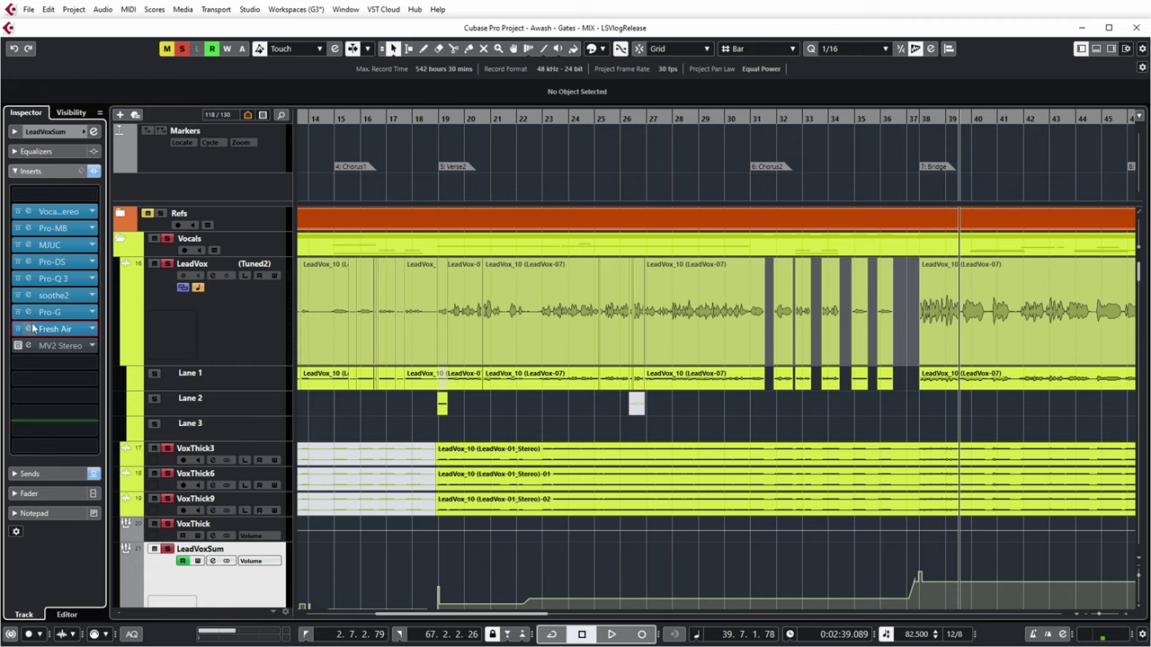
Step: Open Fresh Air on LeadVoxSum, compare it bypassed and active while playing from just before the bridge, and close it
{"action": "left_click", "coordinate": [27, 328]}
{"action": "left_click_drag", "start_coordinate": [654, 293], "coordinate": [601, 187]}
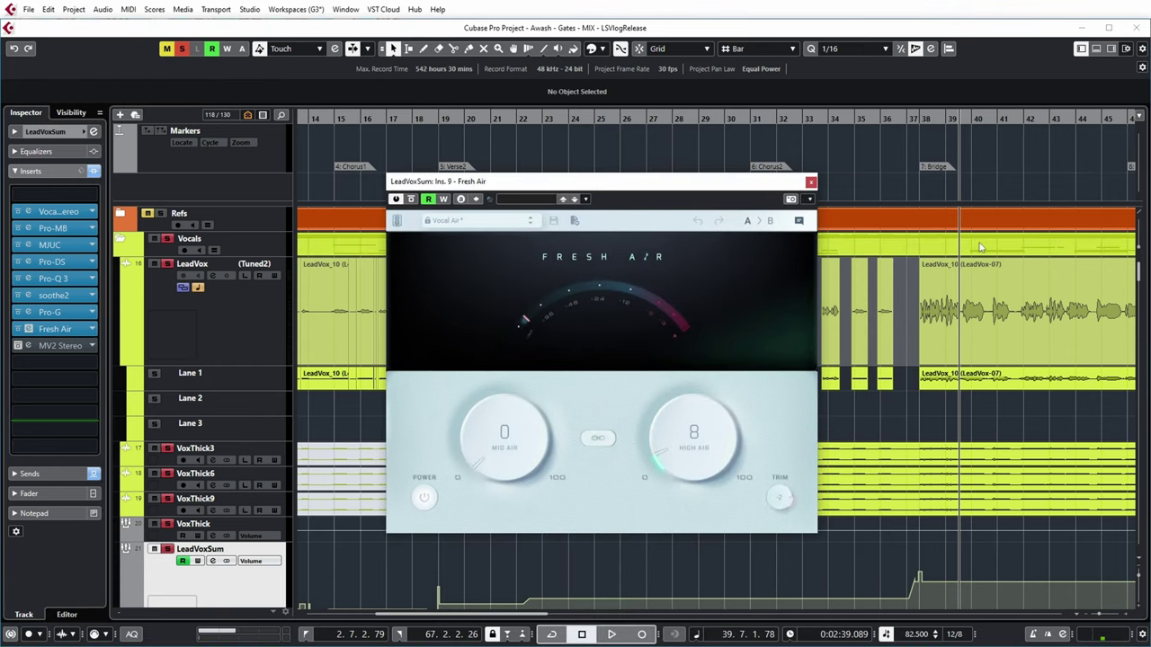
{"action": "left_click", "coordinate": [917, 118]}
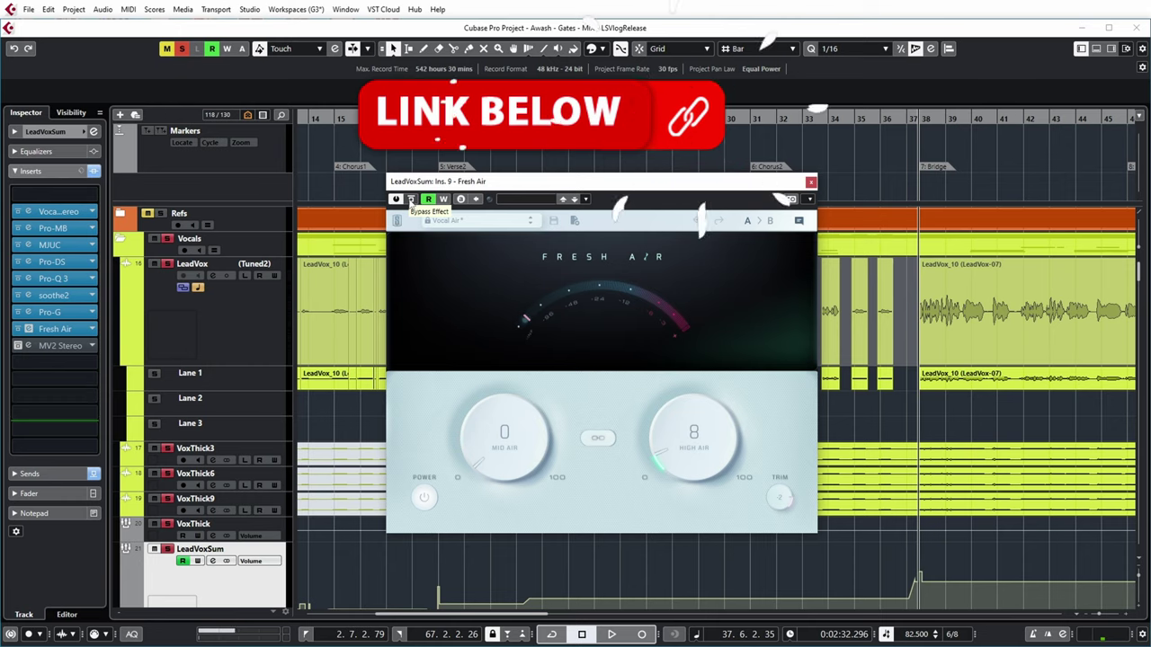
{"action": "key", "text": "space"}
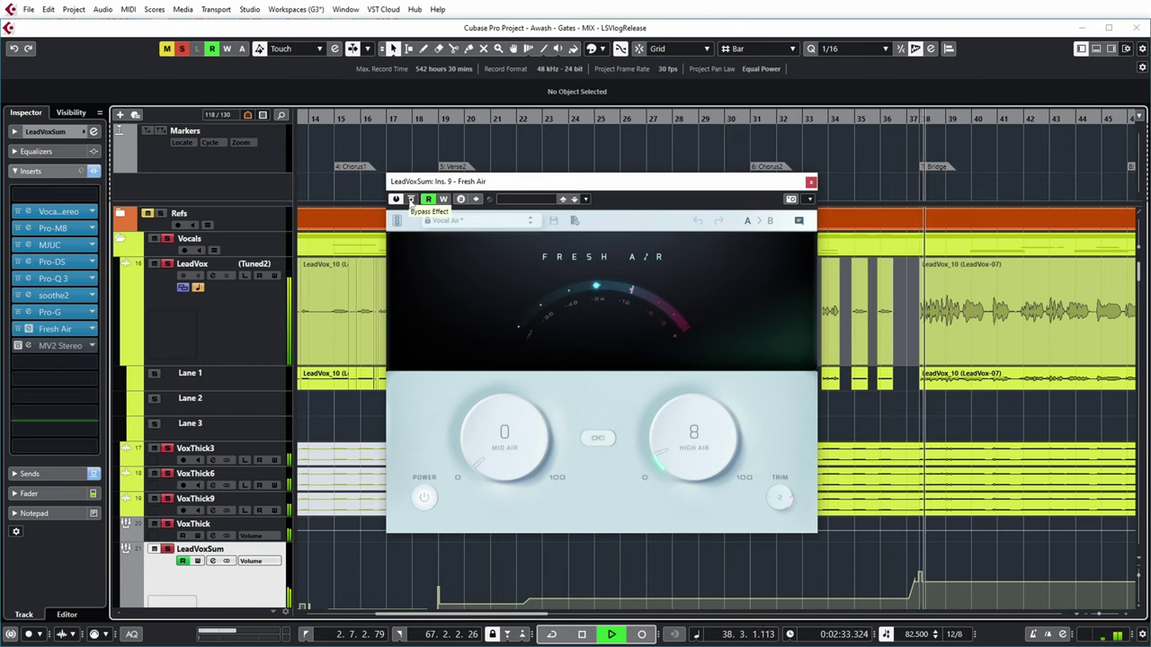
{"action": "left_click", "coordinate": [411, 199]}
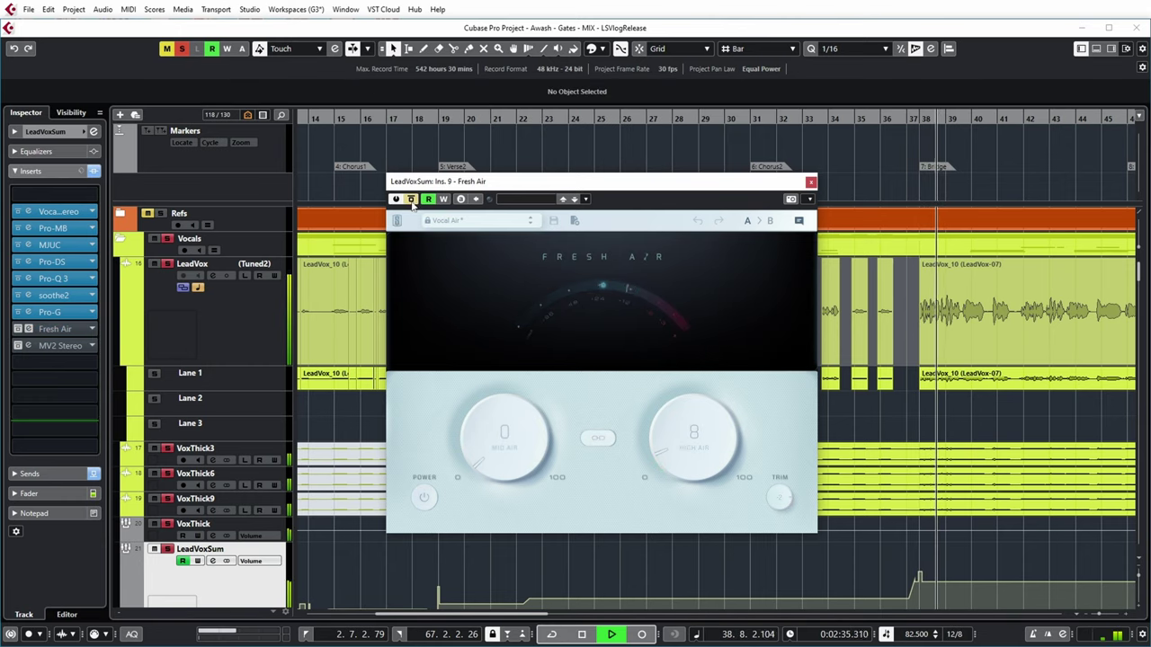
{"action": "left_click", "coordinate": [411, 200]}
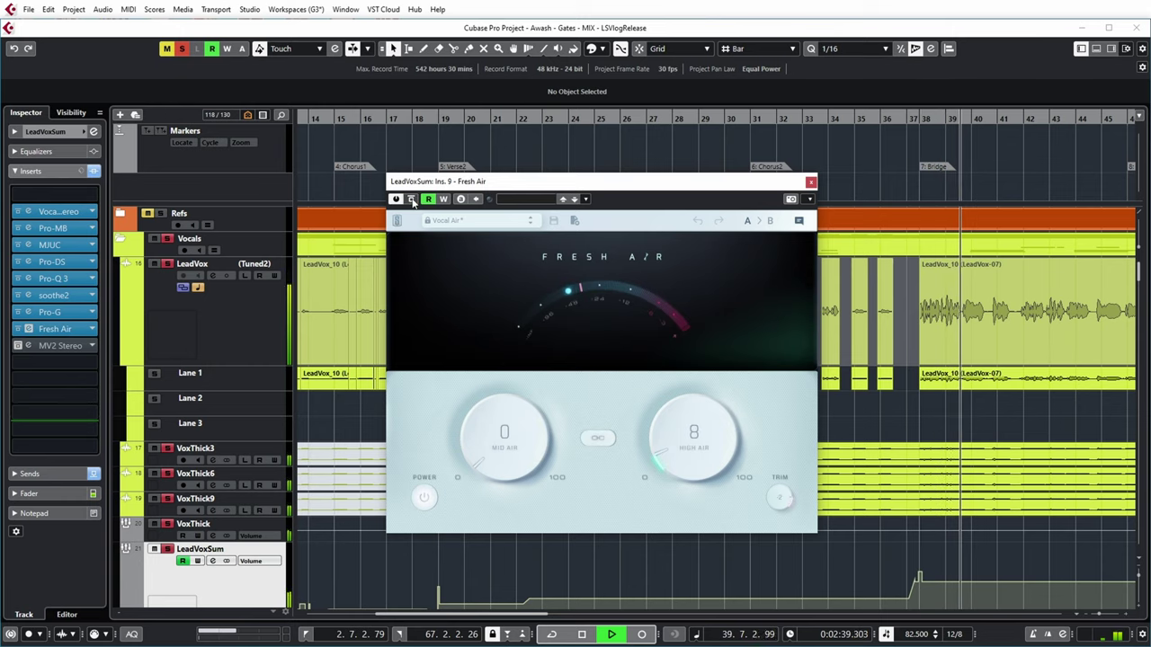
{"action": "key", "text": "space"}
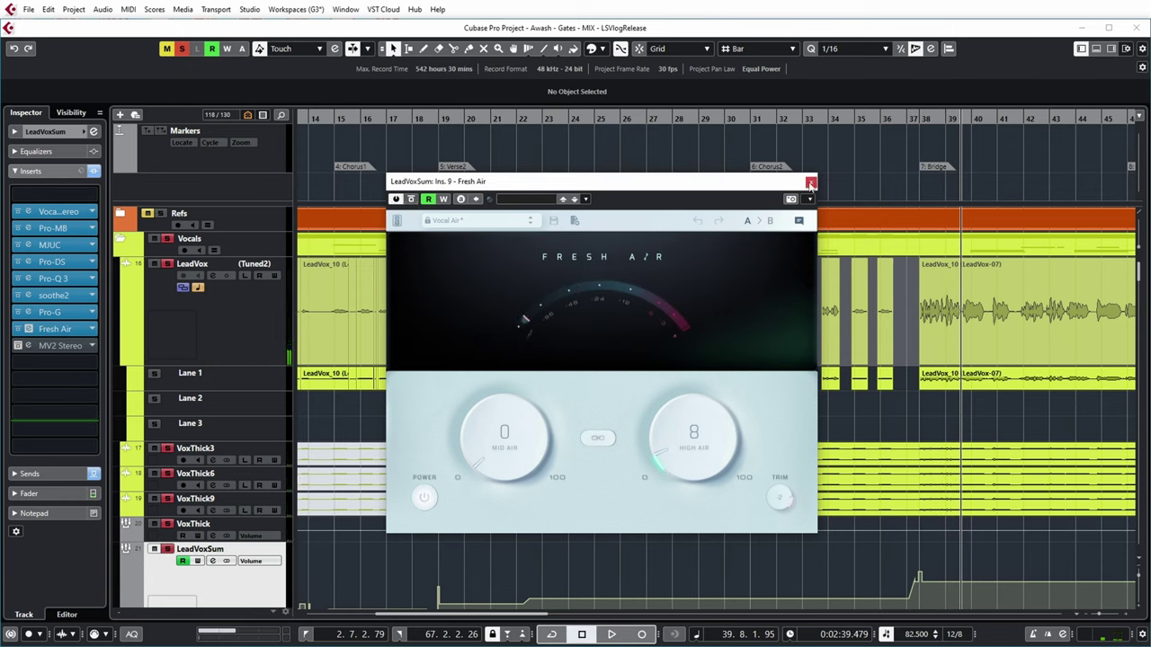
{"action": "left_click", "coordinate": [810, 183]}
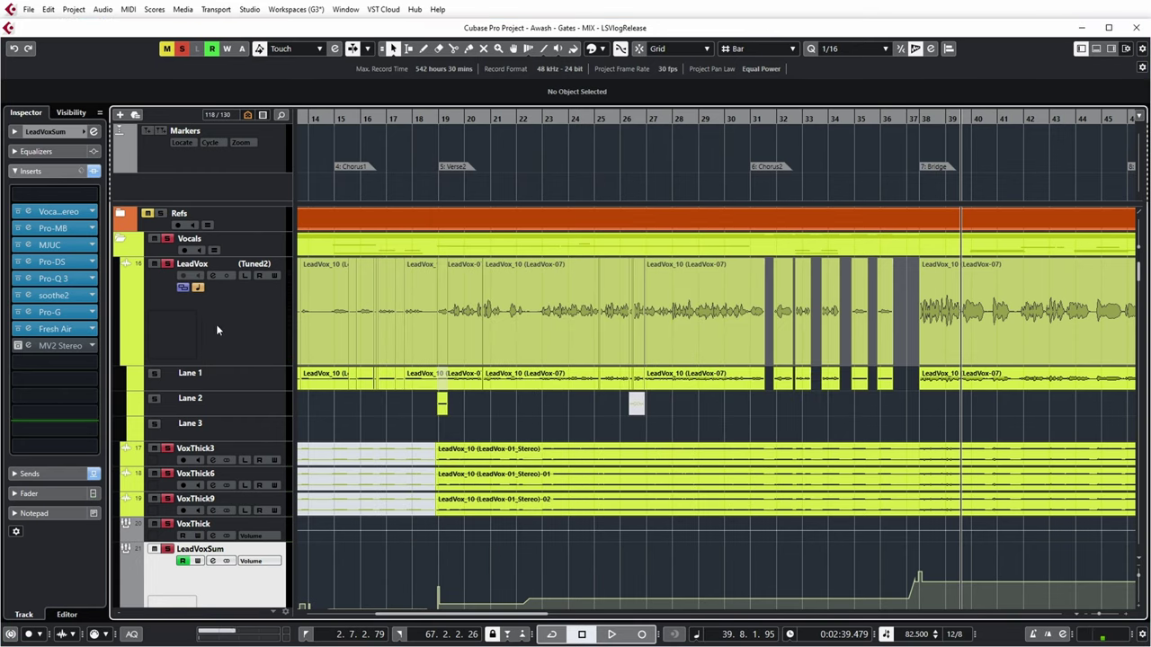
Step: View LeadVoxSum's Vocal Rider insert with its rider fader automation, and open the MV2 Stereo insert
{"action": "left_click", "coordinate": [27, 212]}
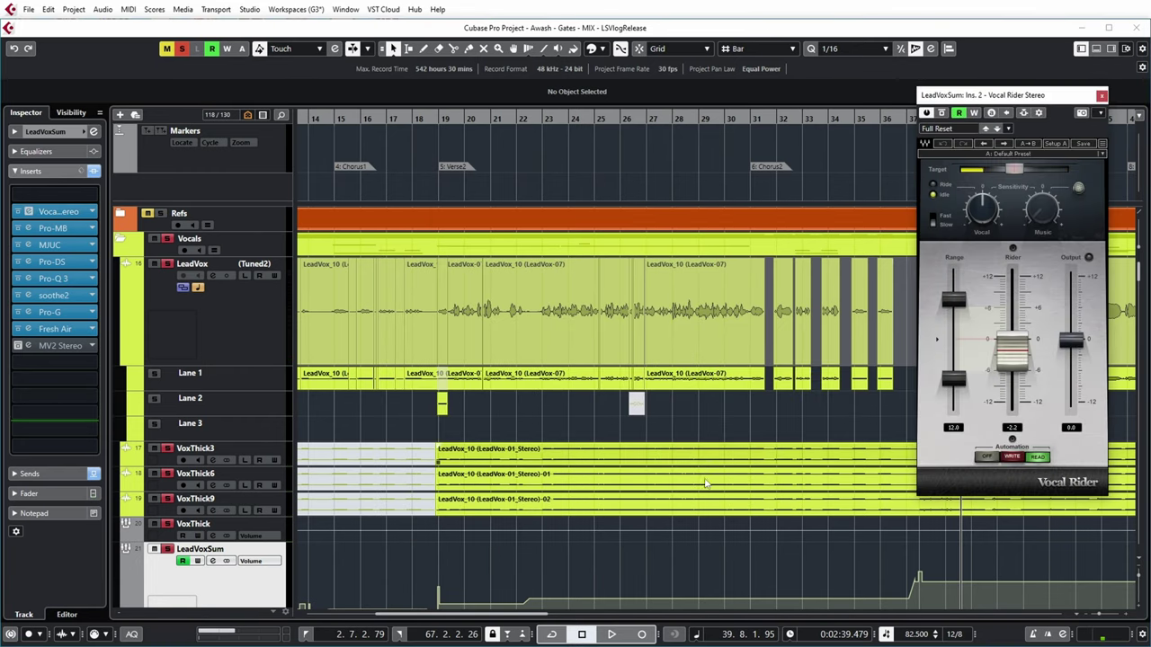
{"action": "scroll", "coordinate": [268, 439], "scroll_direction": "down", "scroll_amount": 4}
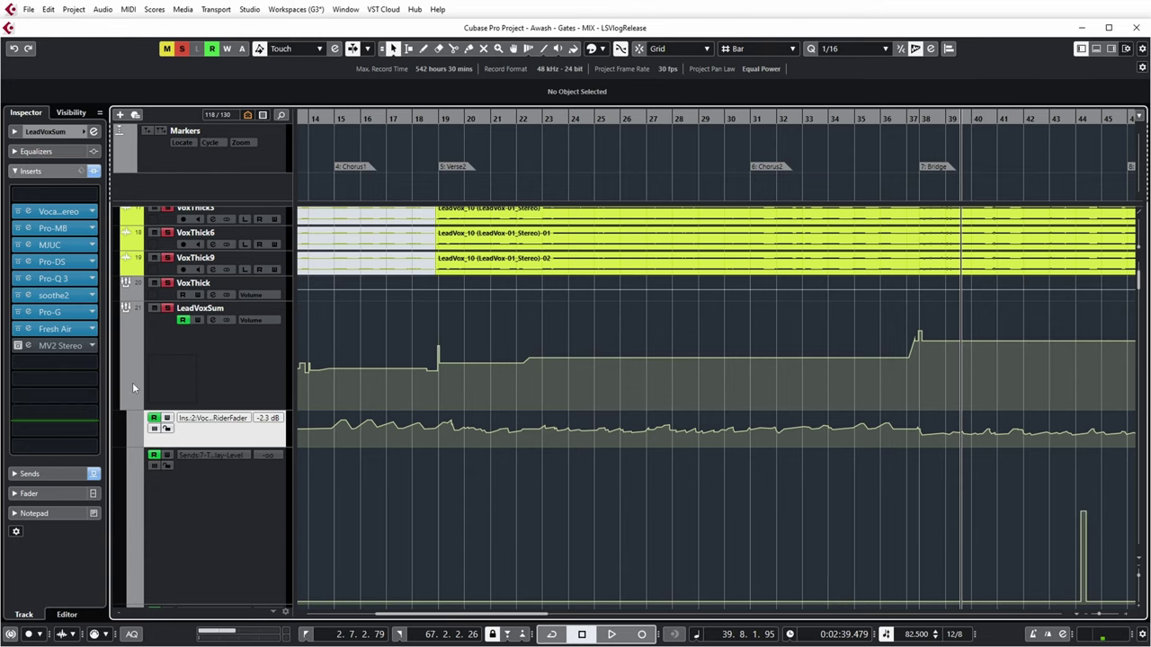
{"action": "left_click", "coordinate": [34, 347]}
{"action": "left_click_drag", "start_coordinate": [916, 225], "coordinate": [982, 217]}
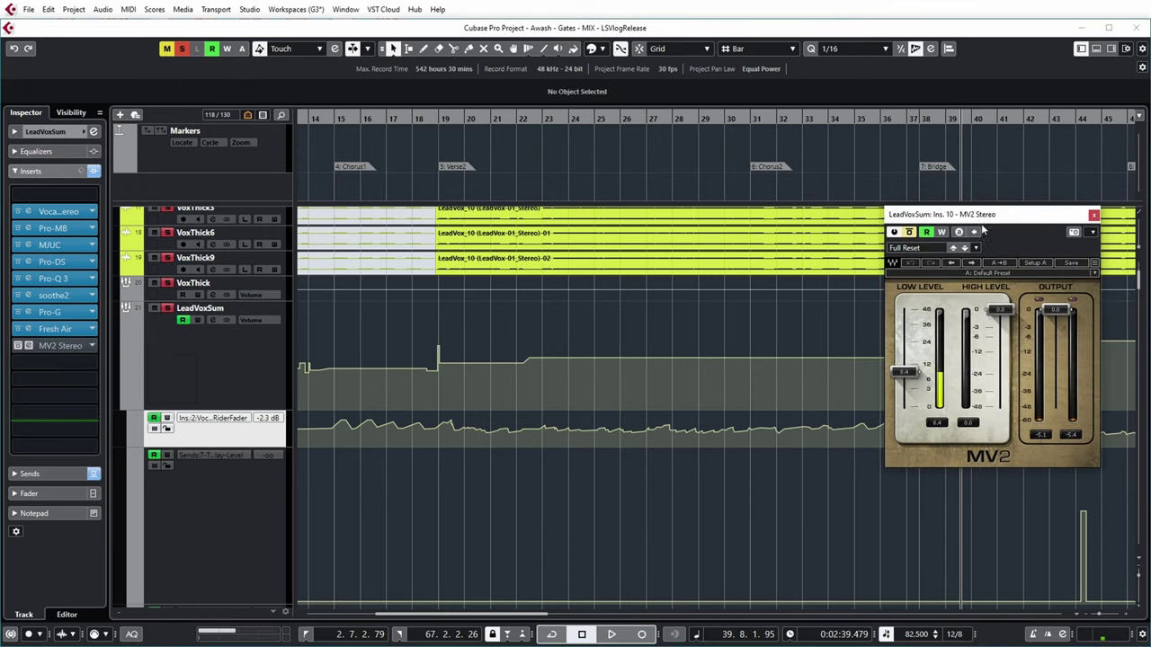
Step: Play the lead vocal from the start of Verse1 and compare LeadVoxSum's MV2 Stereo insert active and bypassed
{"action": "left_click_drag", "start_coordinate": [501, 615], "coordinate": [316, 612]}
{"action": "scroll", "coordinate": [615, 436], "scroll_direction": "up", "scroll_amount": 5}
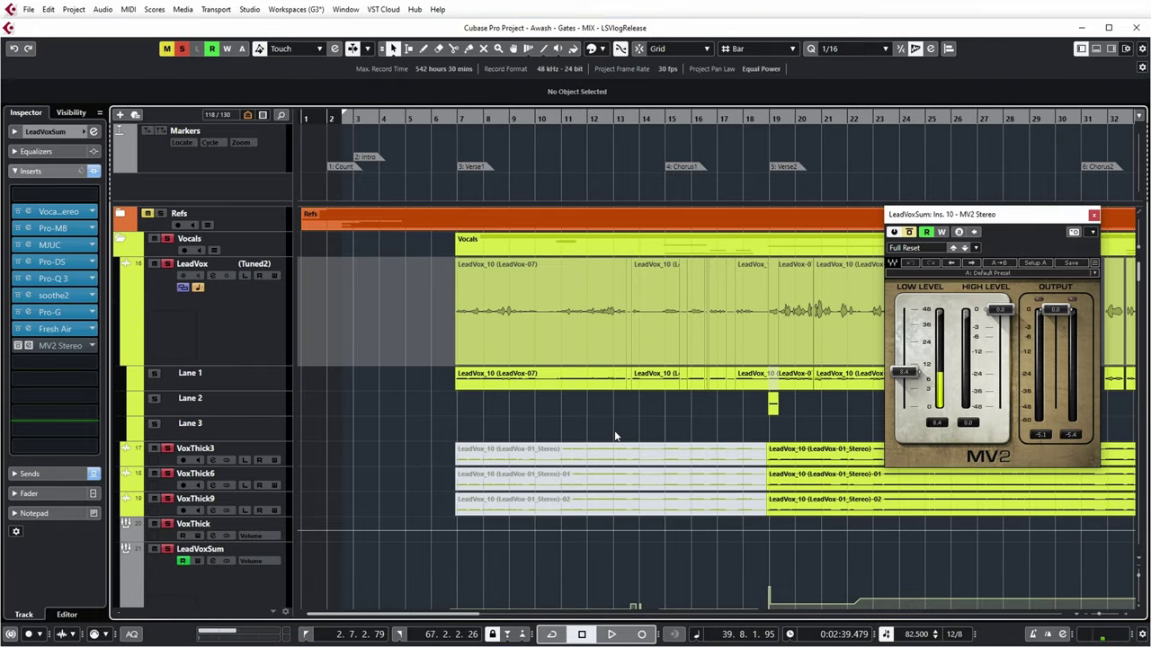
{"action": "key", "text": "space"}
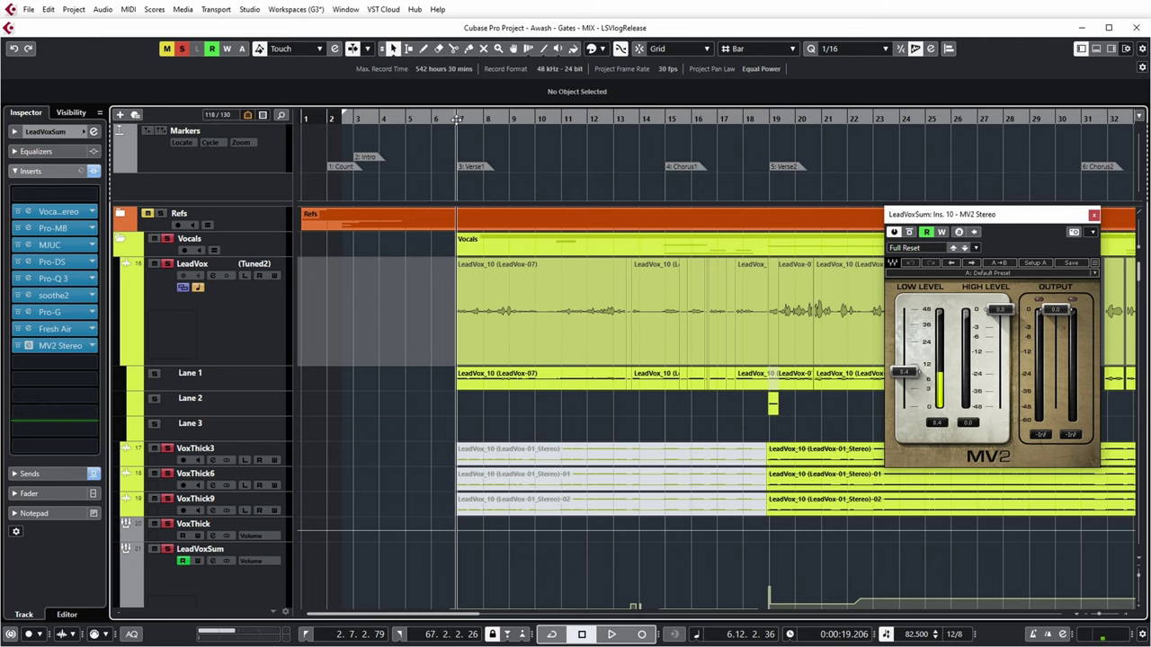
{"action": "key", "text": "space"}
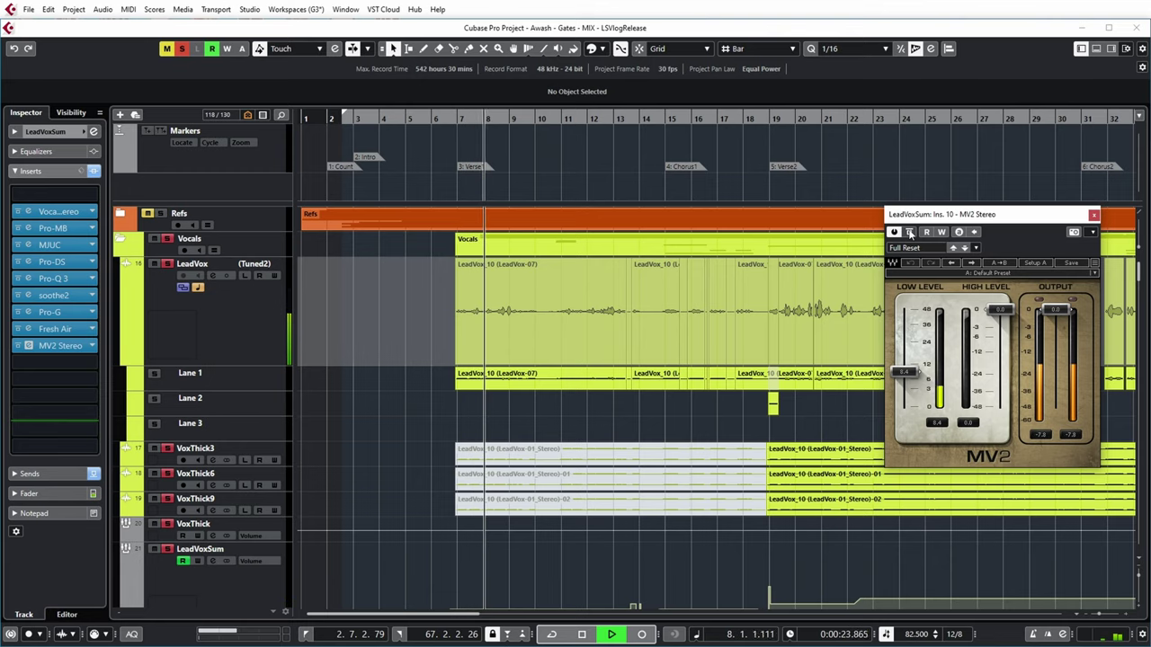
{"action": "left_click", "coordinate": [910, 233]}
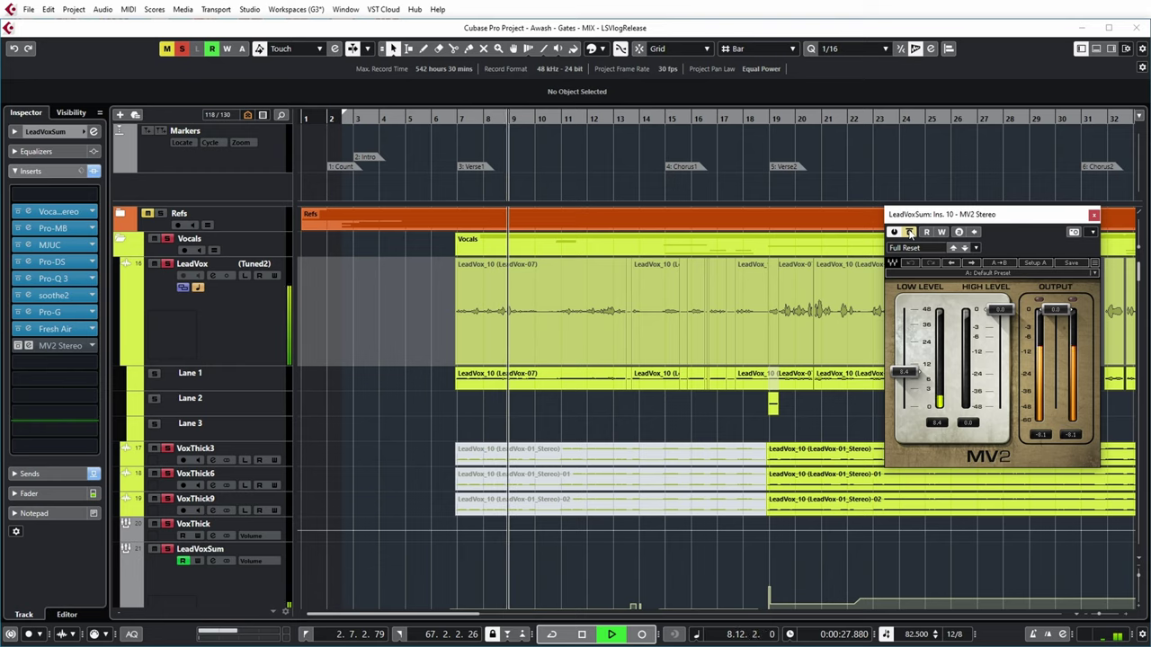
{"action": "left_click", "coordinate": [909, 233]}
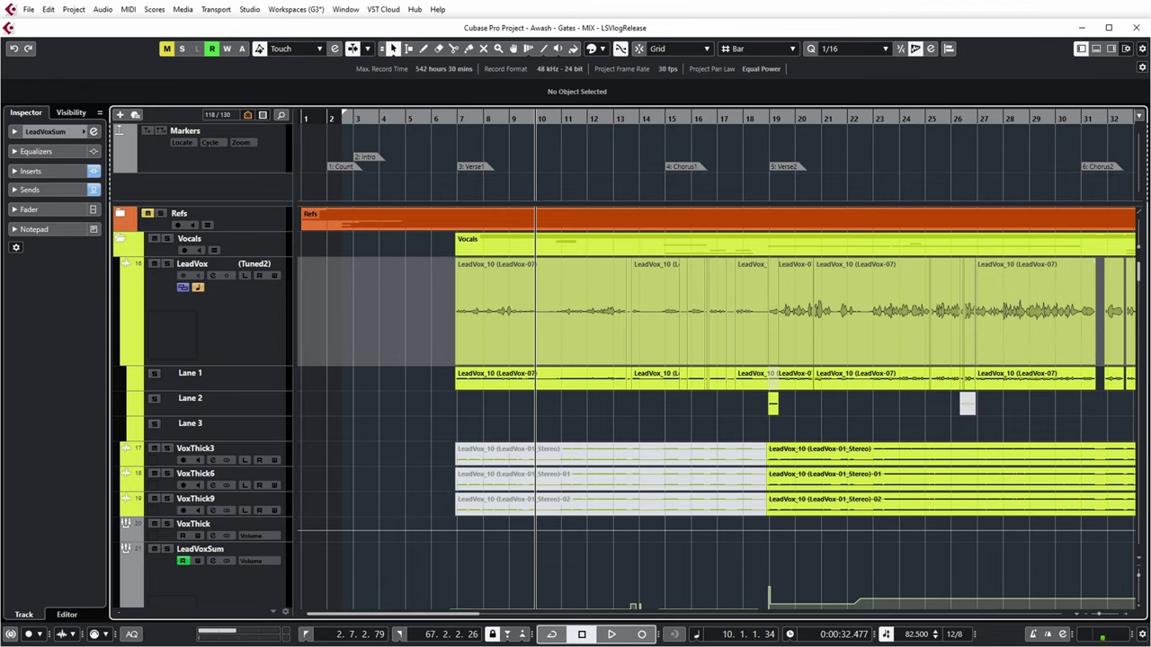
Step: Select the Stereo Out channel among the input/output channels and display its inserts
{"action": "left_click_drag", "start_coordinate": [1138, 279], "coordinate": [1095, 556]}
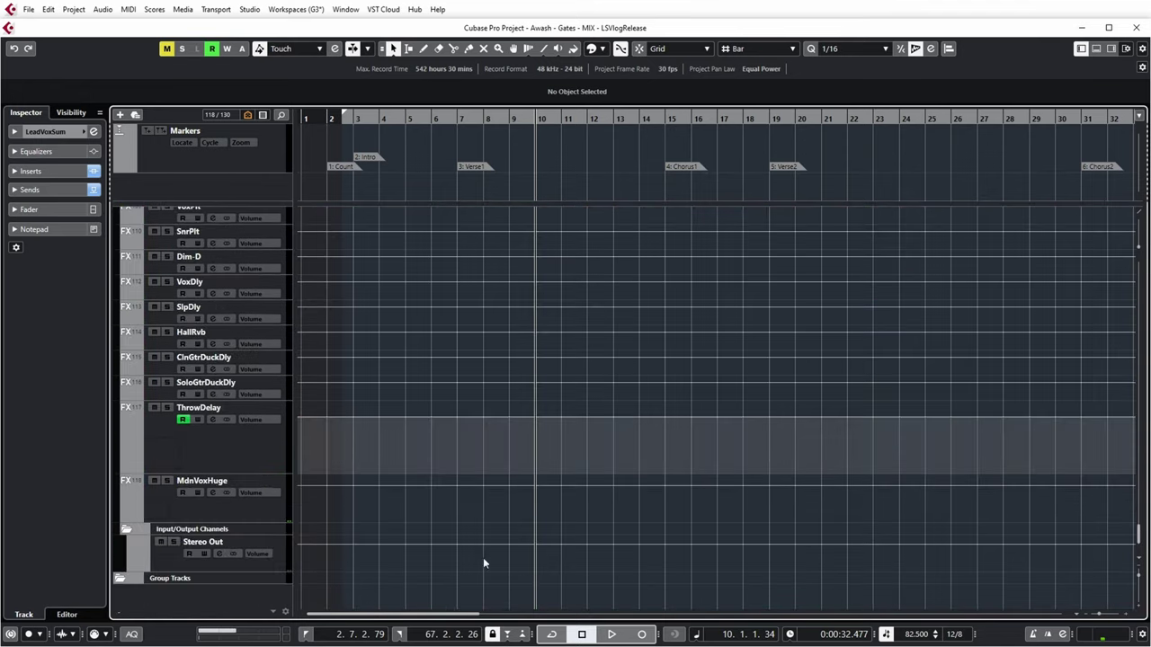
{"action": "left_click", "coordinate": [280, 564]}
{"action": "left_click", "coordinate": [32, 171]}
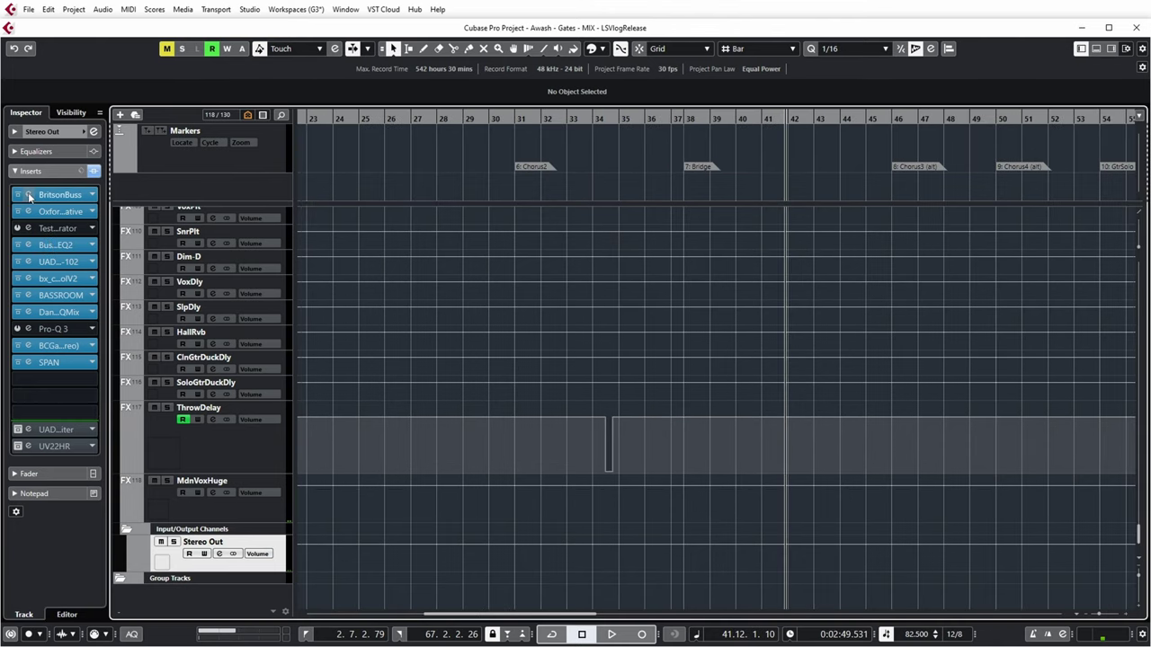
Step: View the Britson Buss and Oxford Inflator settings on Stereo Out, closing each editor after viewing
{"action": "left_click", "coordinate": [30, 195]}
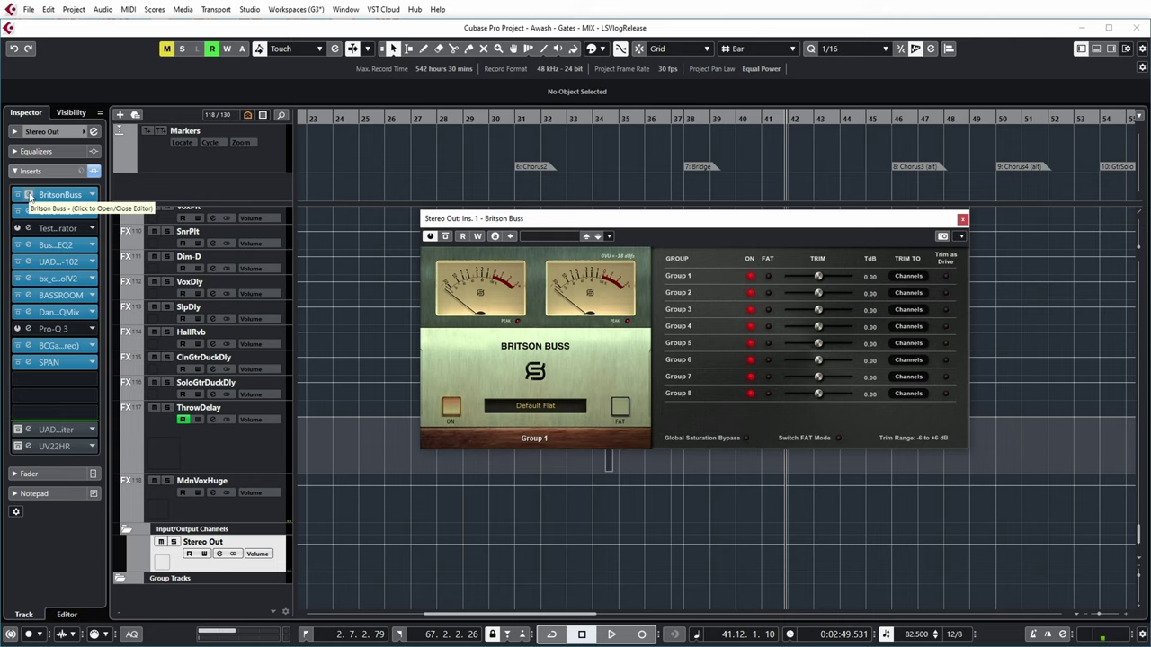
{"action": "left_click", "coordinate": [30, 195]}
{"action": "left_click", "coordinate": [30, 211]}
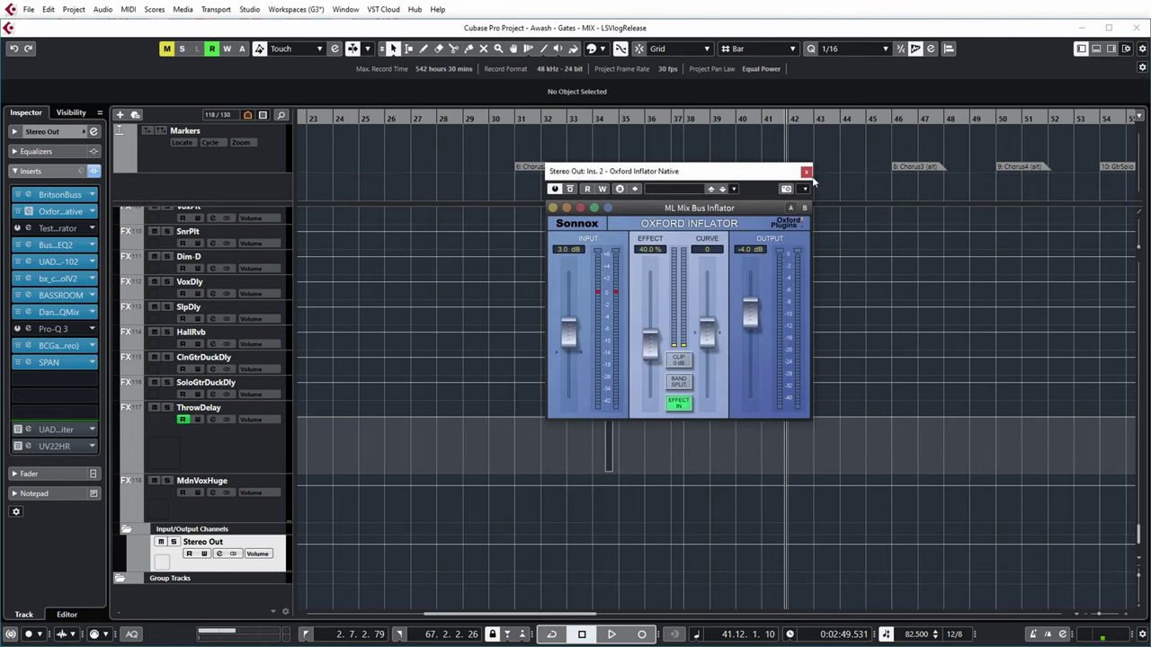
{"action": "left_click", "coordinate": [806, 172]}
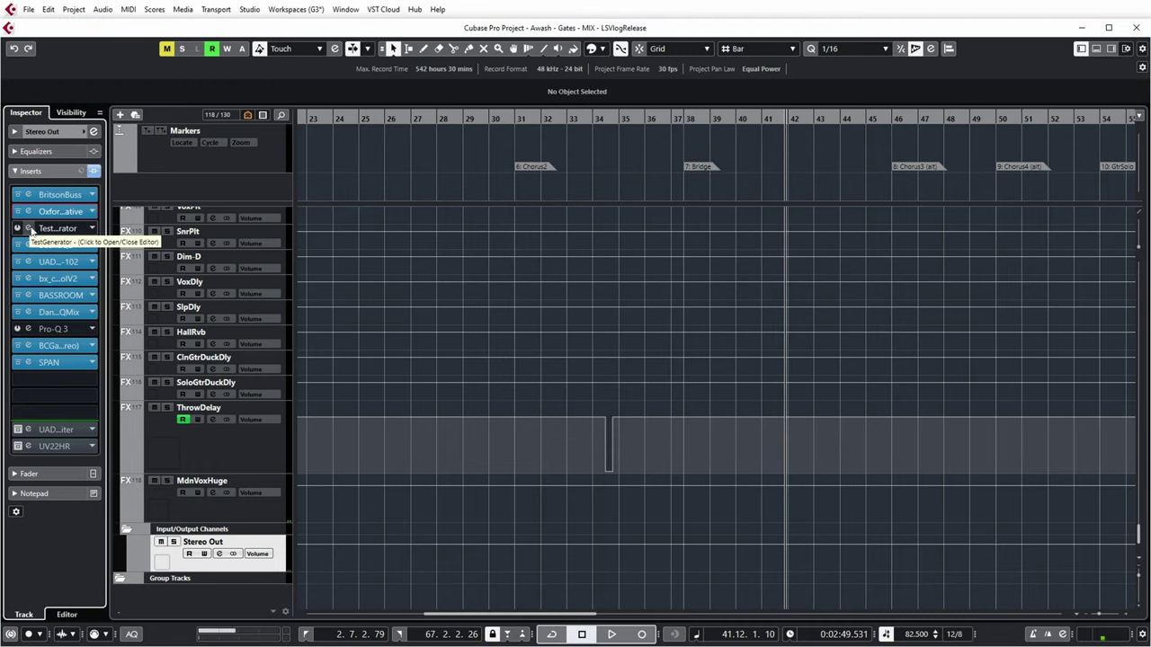
Step: Review Stereo Out's bus EQ, UAD Ampex ATR-102 and bx_control V2 inserts one after another
{"action": "left_click", "coordinate": [28, 245]}
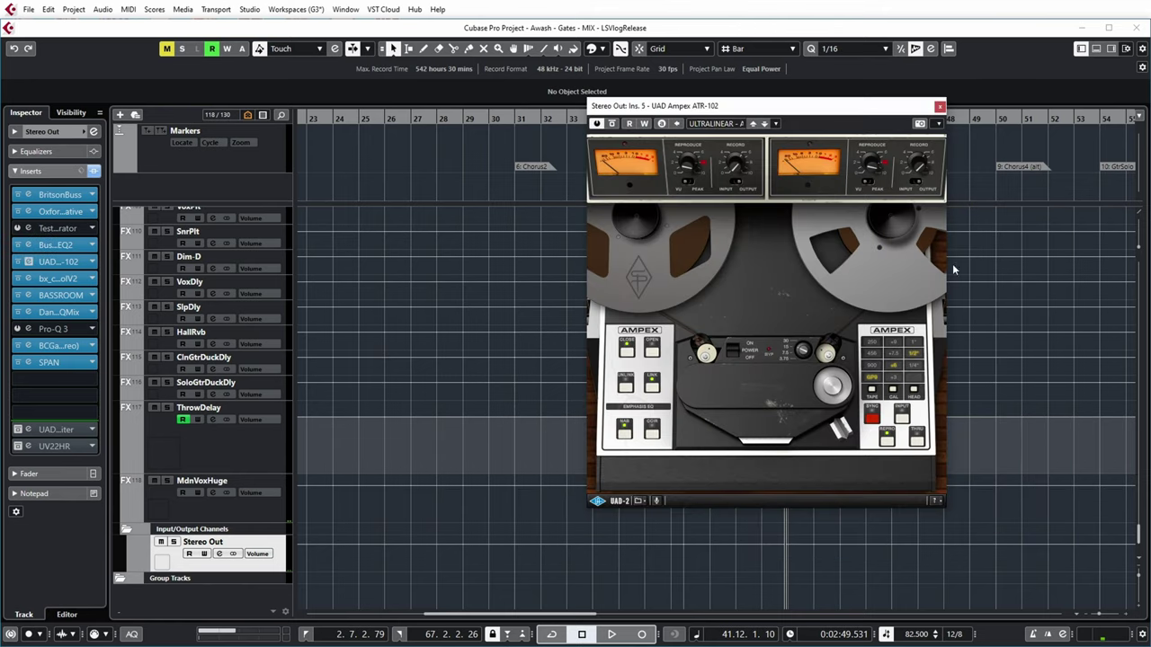
{"action": "left_click", "coordinate": [939, 107]}
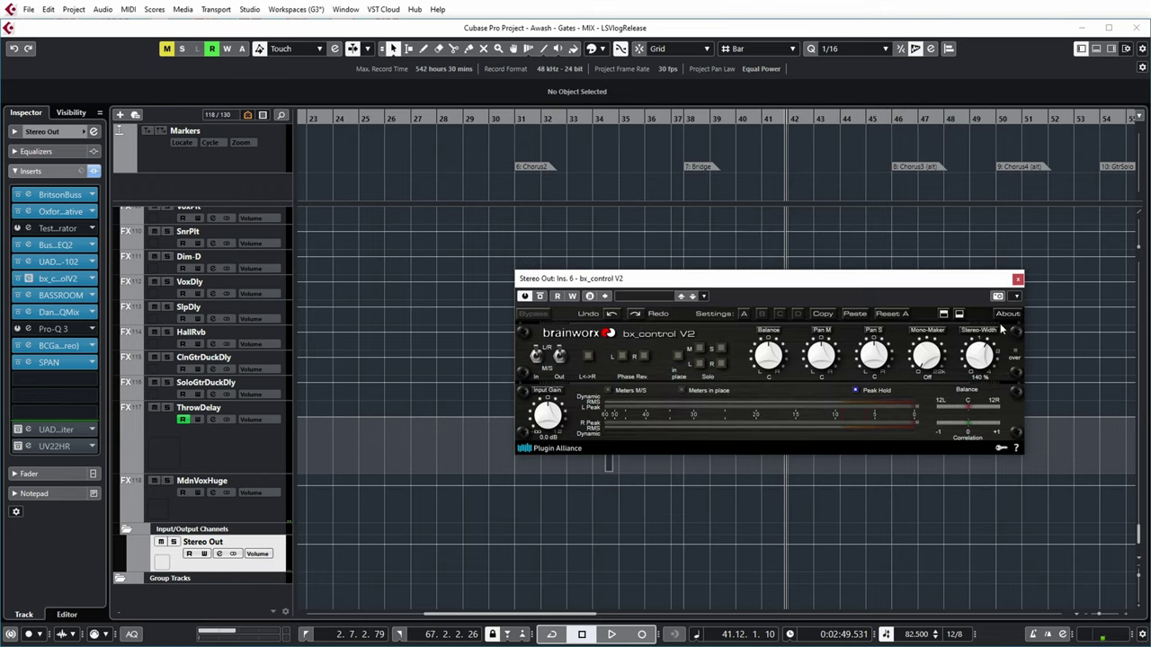
{"action": "left_click", "coordinate": [1016, 278]}
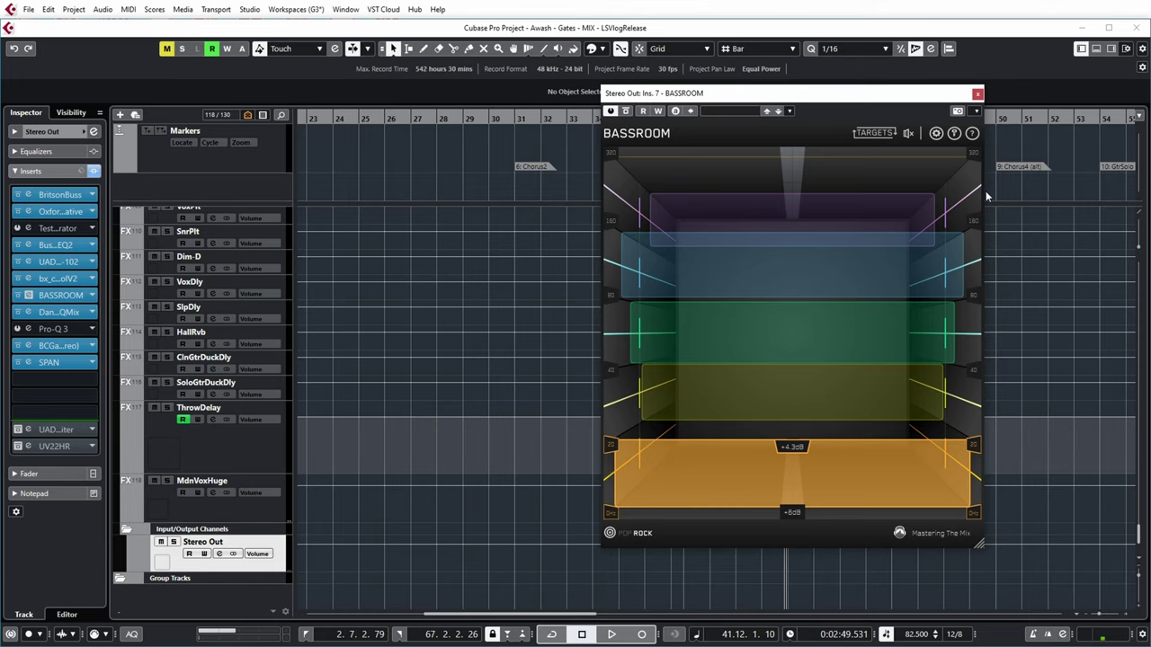
Step: View Stereo Out's BASSROOM and BC Gain 3 inserts, close them, and open the SPAN analyzer
{"action": "left_click", "coordinate": [977, 94]}
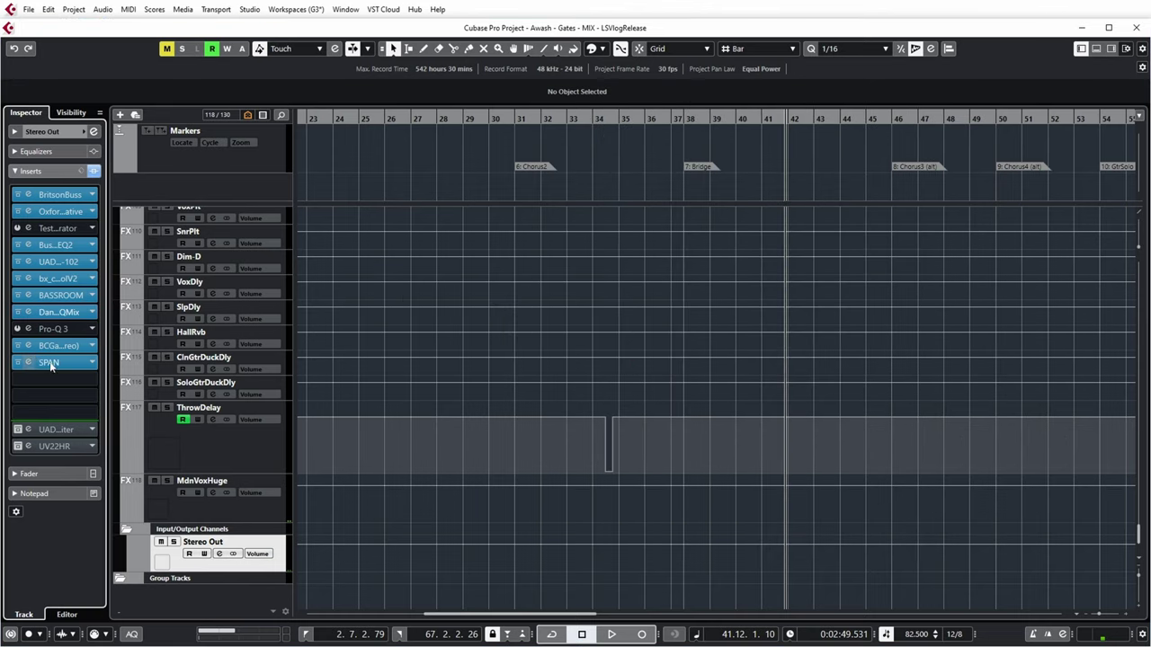
{"action": "left_click", "coordinate": [27, 346]}
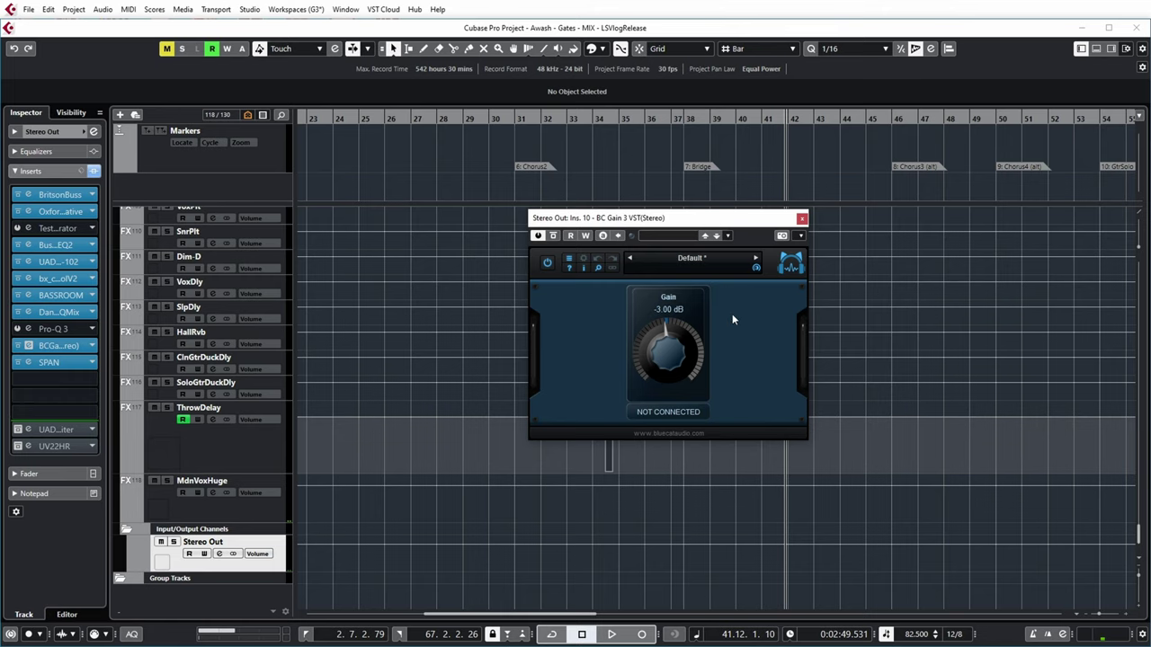
{"action": "left_click", "coordinate": [802, 219]}
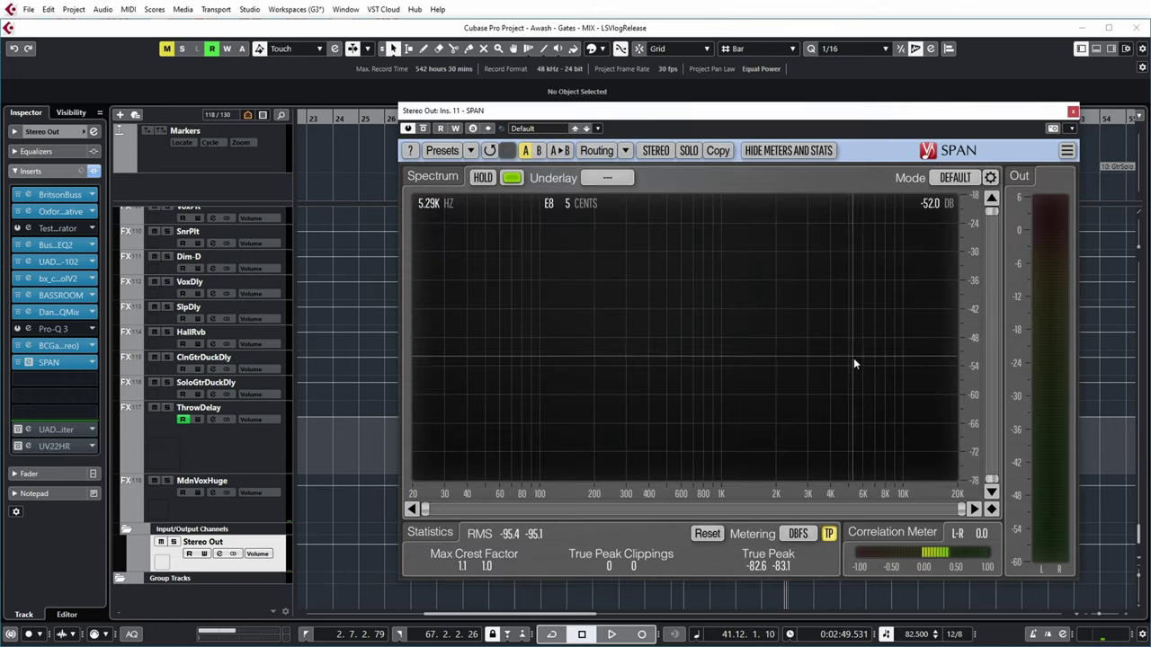